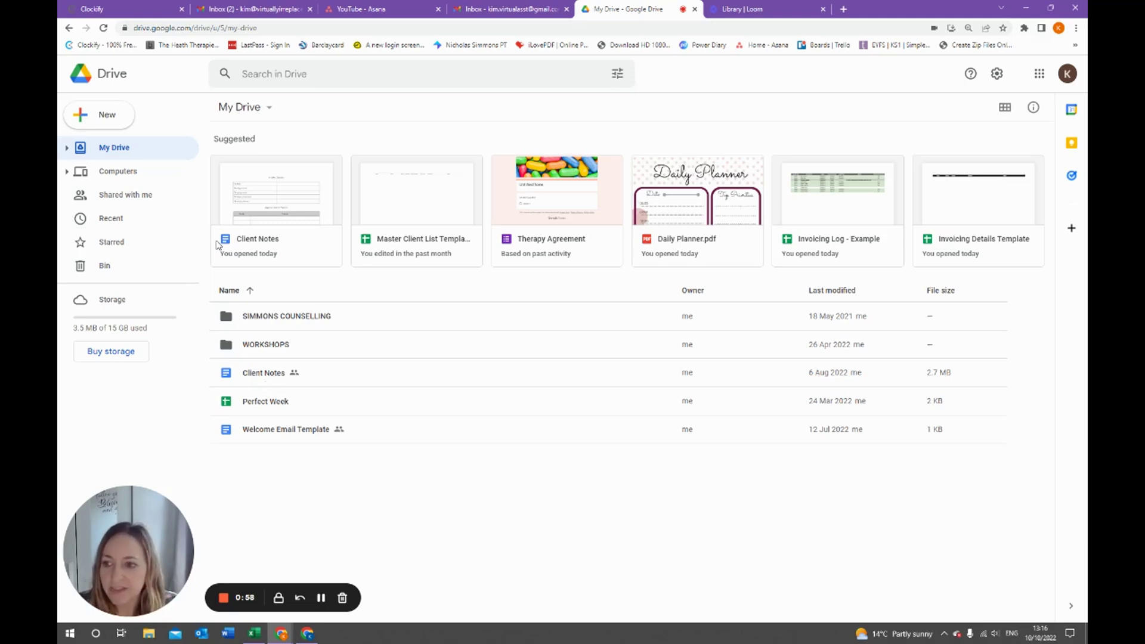
# Create a new folder named TEST in My Drive.
pyautogui.rightClick(350, 477)
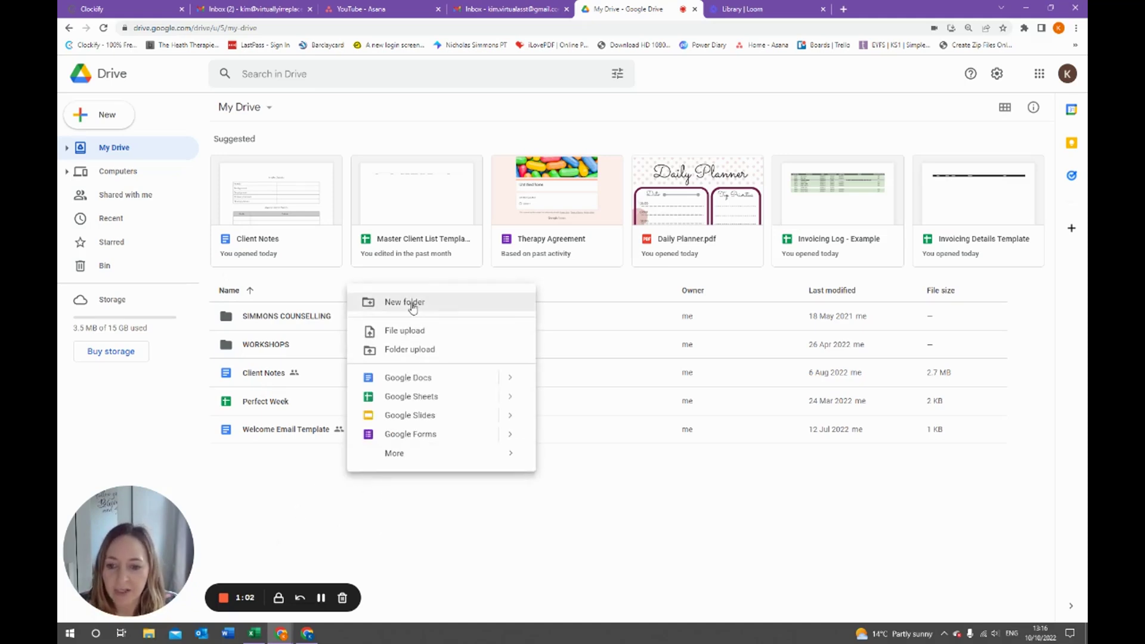
pyautogui.click(373, 302)
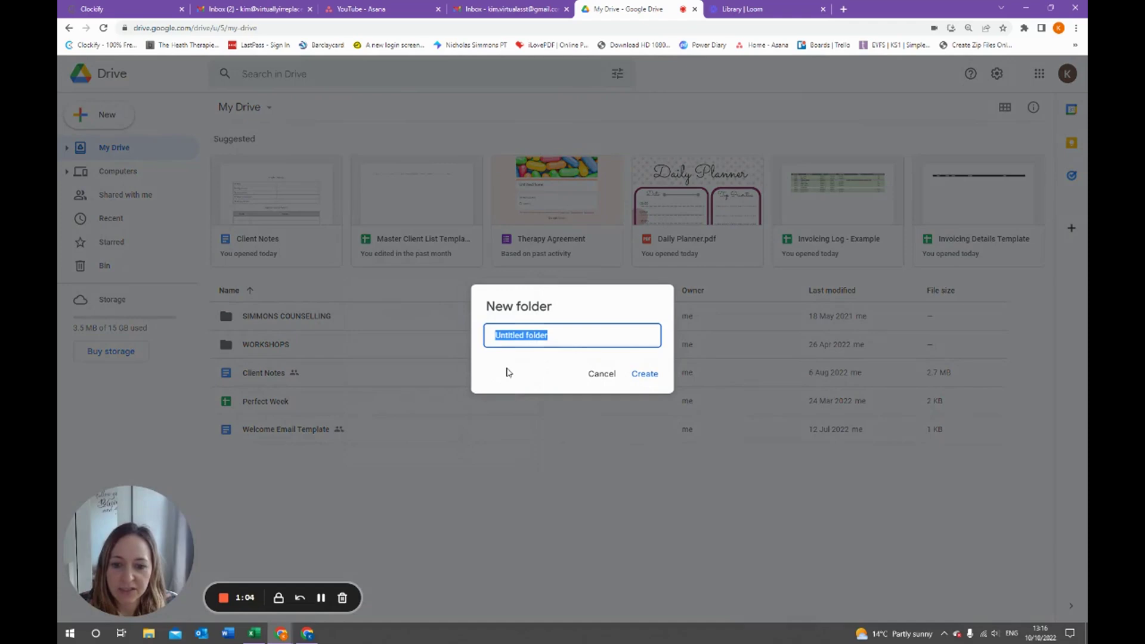
pyautogui.write('TEST')
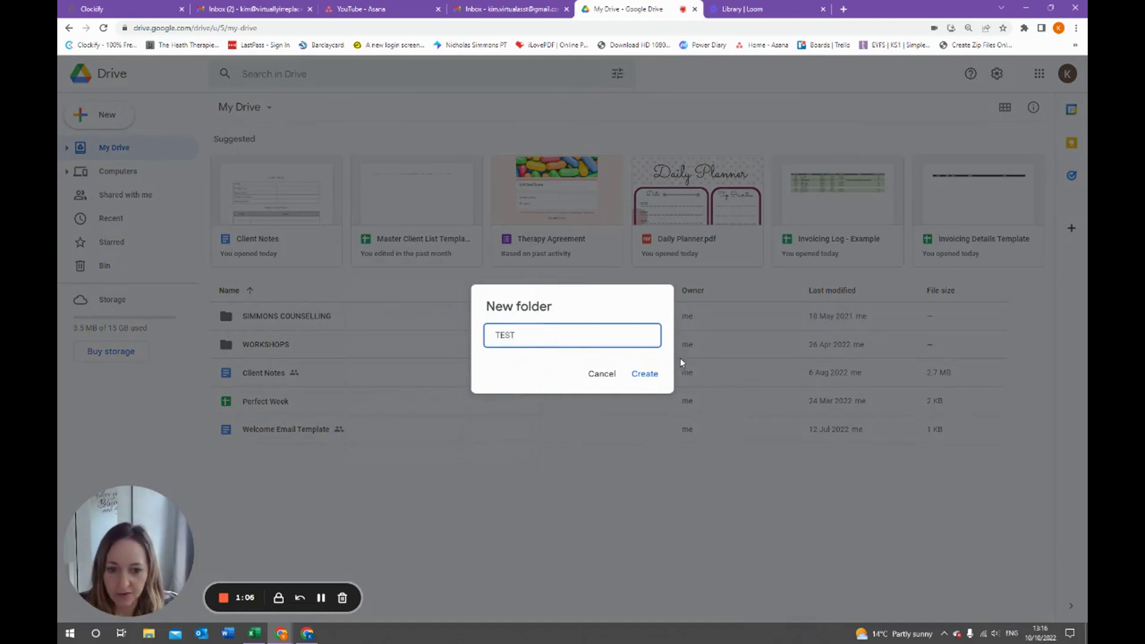
pyautogui.click(644, 374)
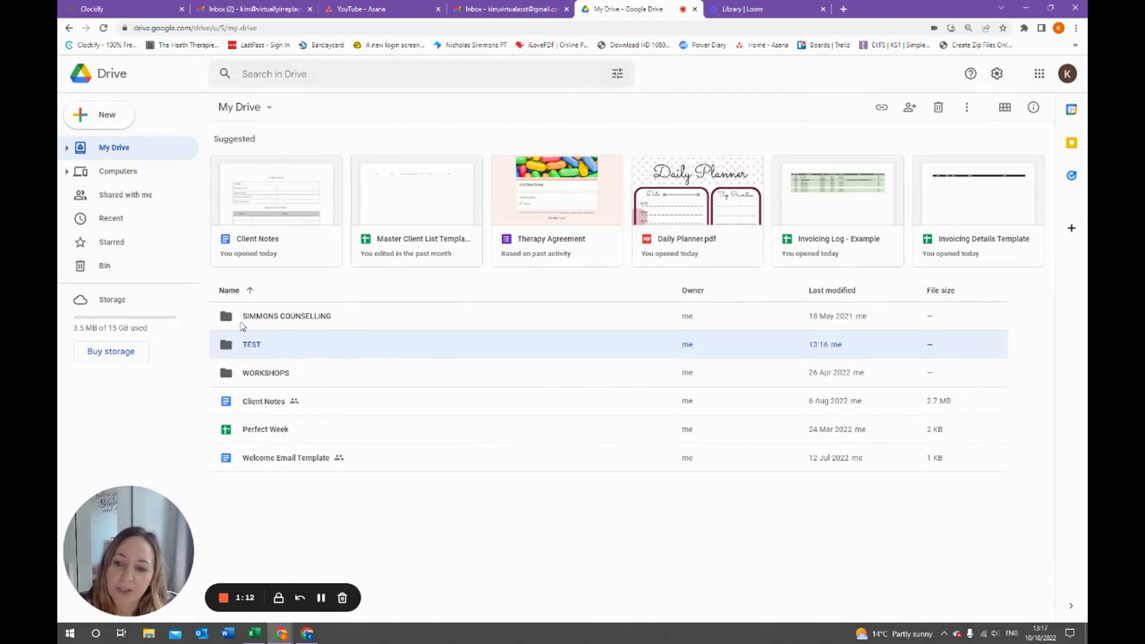
# Open SIMMONS COUNSELLING to see CLIENT RESOURCES, CLIENTS, FORMS, INVOICING, TEMPLATES and its files.
pyautogui.doubleClick(279, 318)
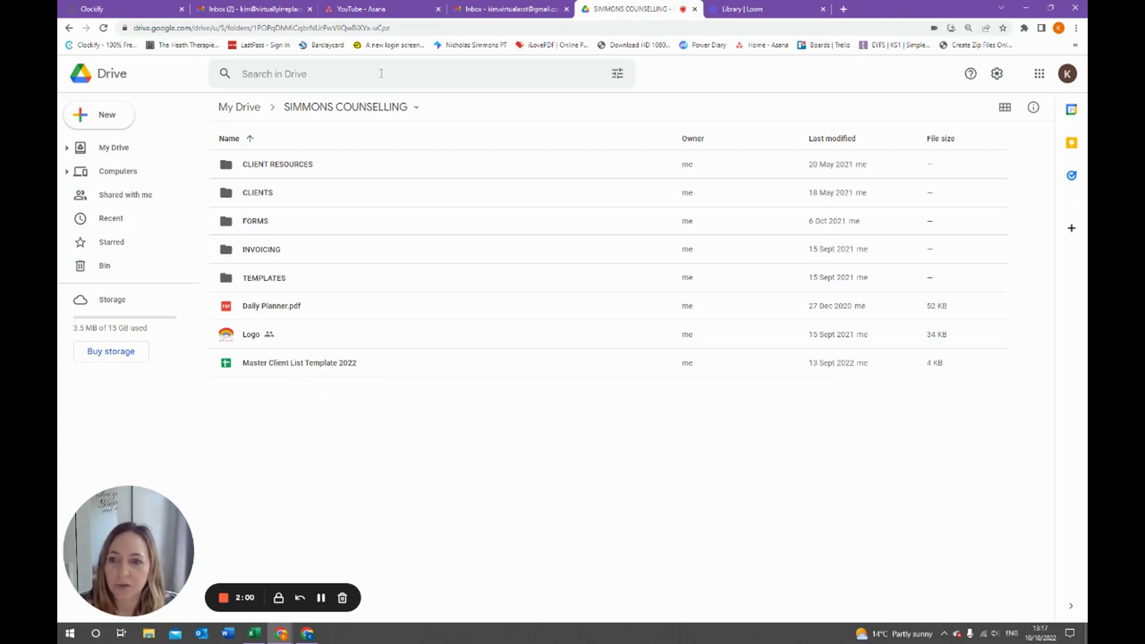
# Create three new subfolders named ACCOUNTS, CPD and SUPERVISION inside SIMMONS COUNSELLING.
pyautogui.rightClick(388, 404)
pyautogui.click(469, 419)
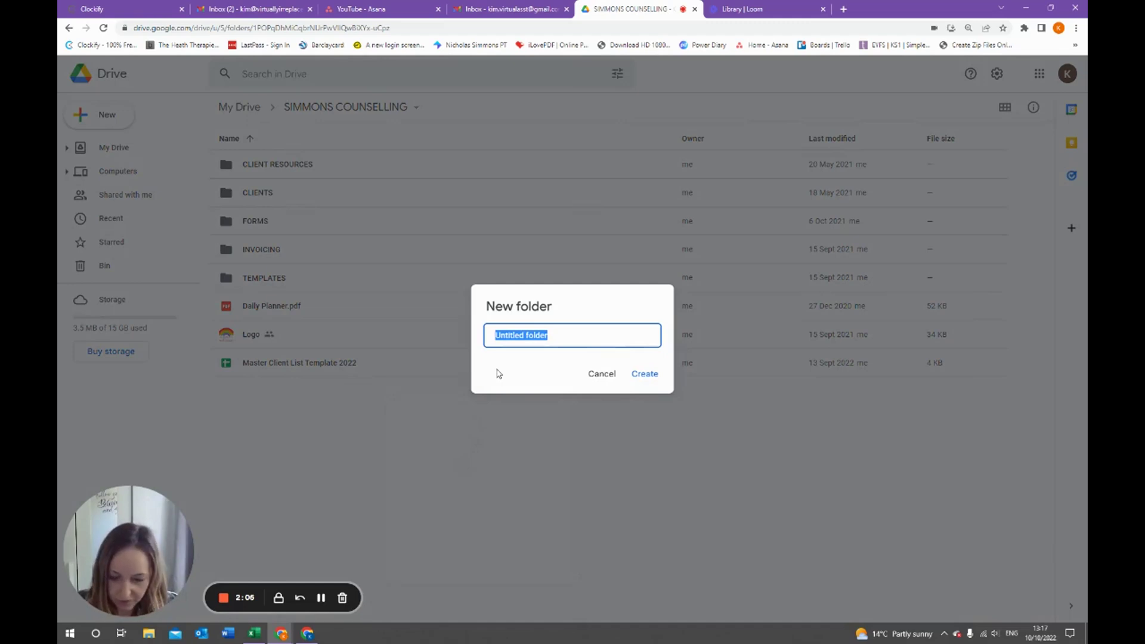
pyautogui.write('ACC')
pyautogui.rightClick(361, 318)
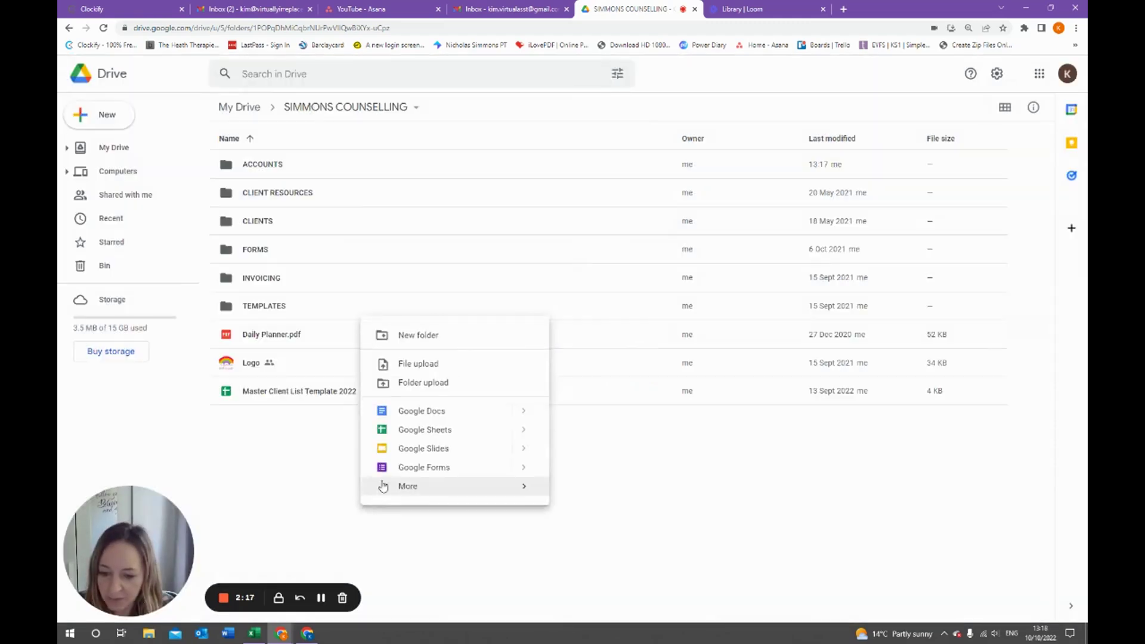
pyautogui.click(414, 333)
pyautogui.write('CPD')
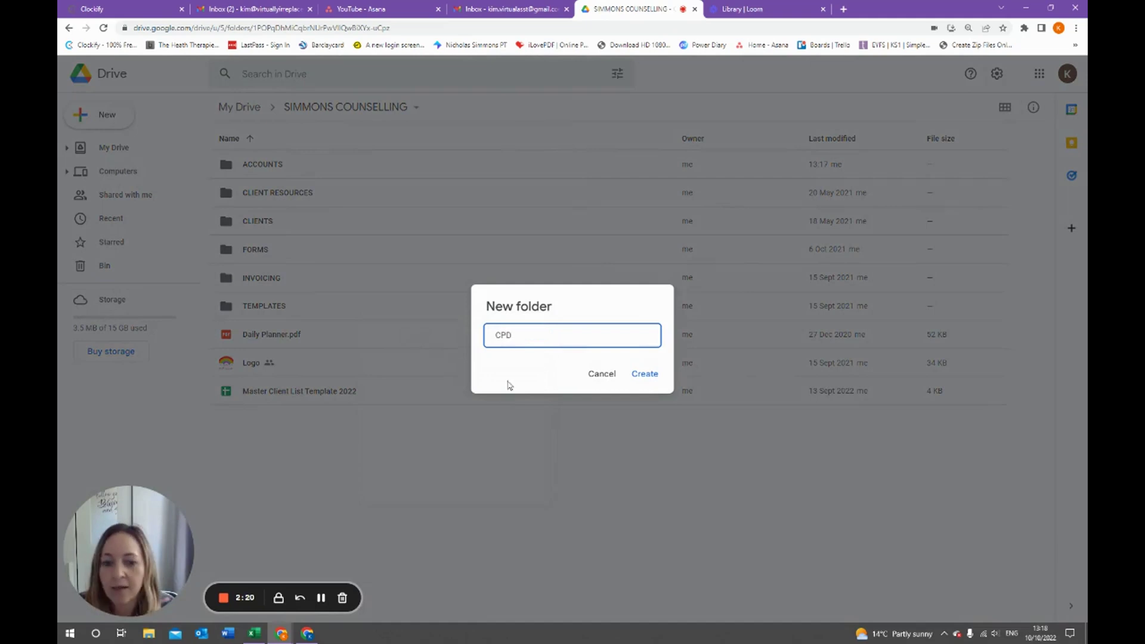
pyautogui.click(635, 375)
pyautogui.rightClick(322, 430)
pyautogui.click(361, 446)
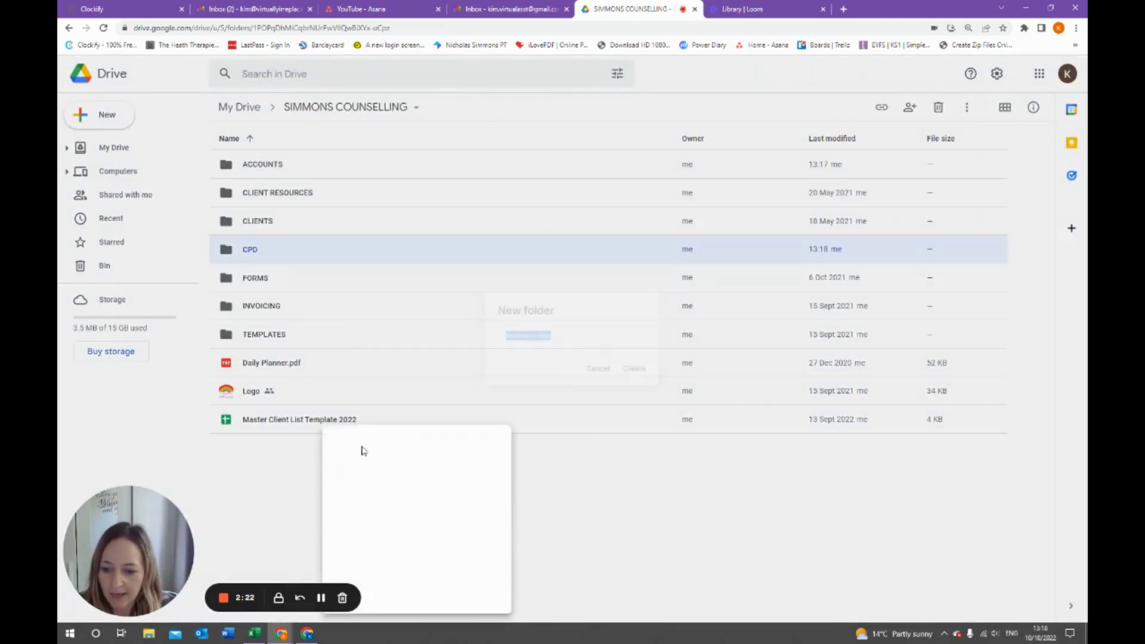
pyautogui.write('SUPERVISION')
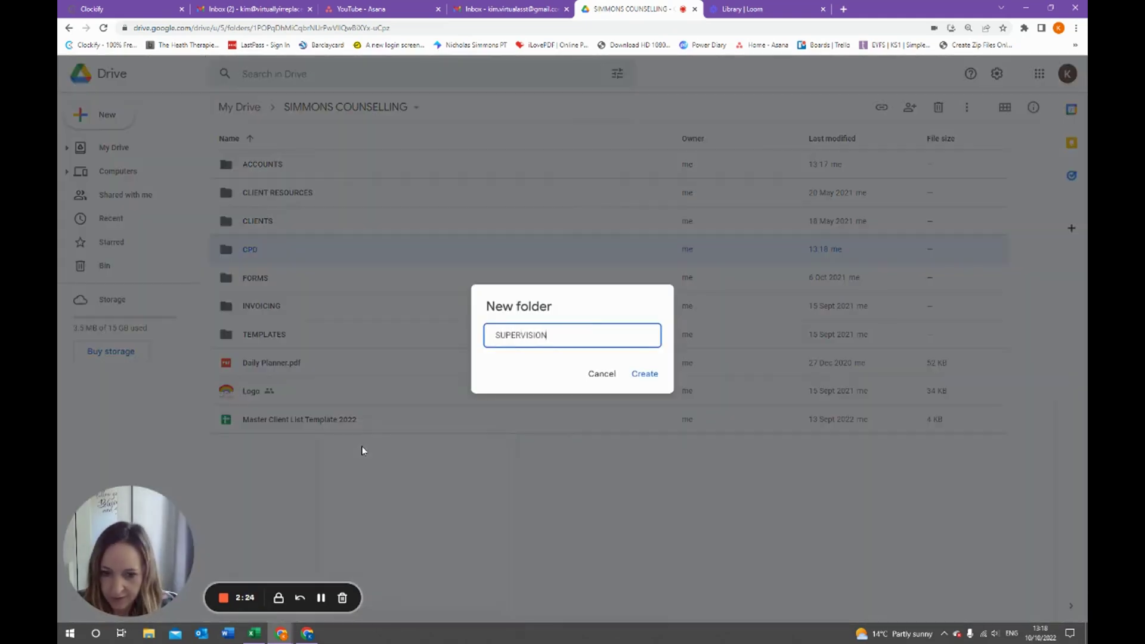
pyautogui.click(645, 374)
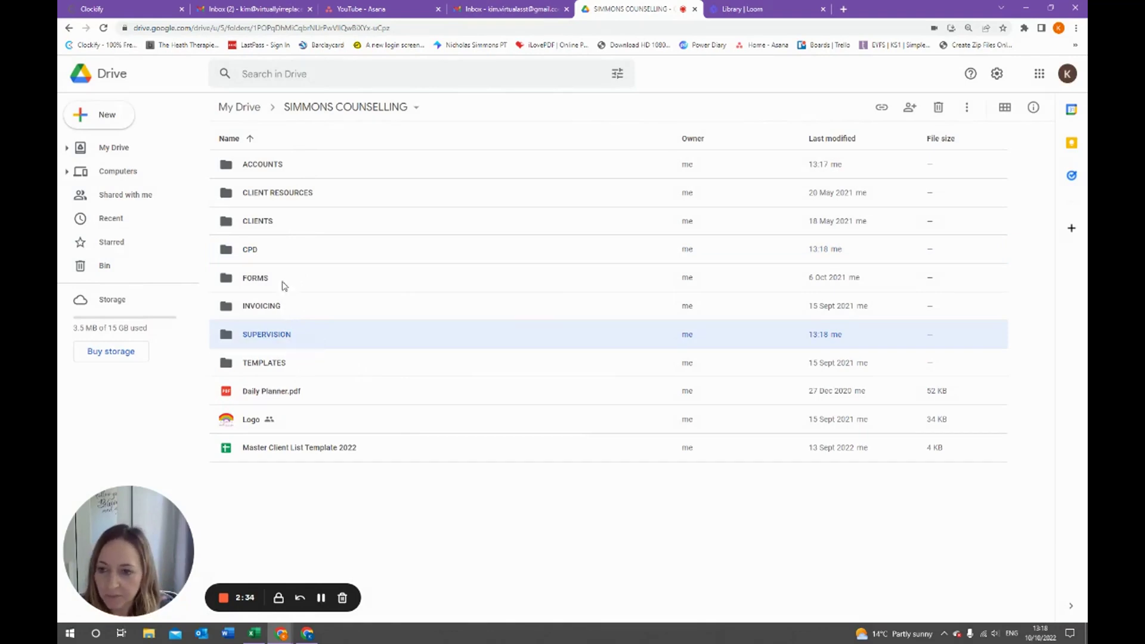
# Open the empty ACCOUNTS folder and start a file upload into it.
pyautogui.click(269, 165)
pyautogui.press('Return')
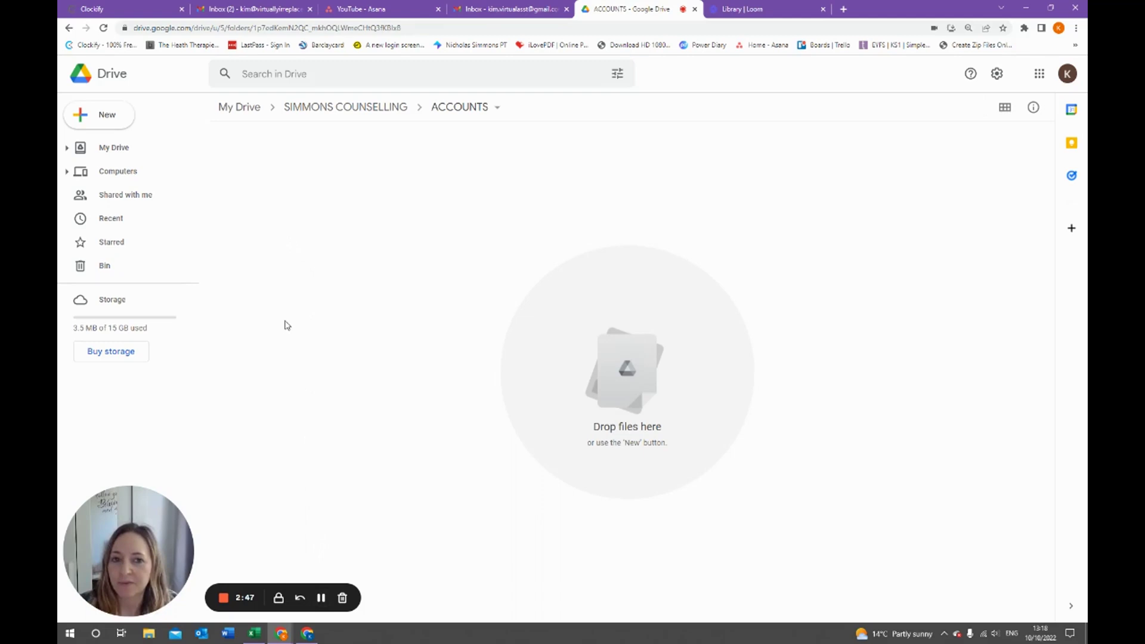
pyautogui.rightClick(329, 267)
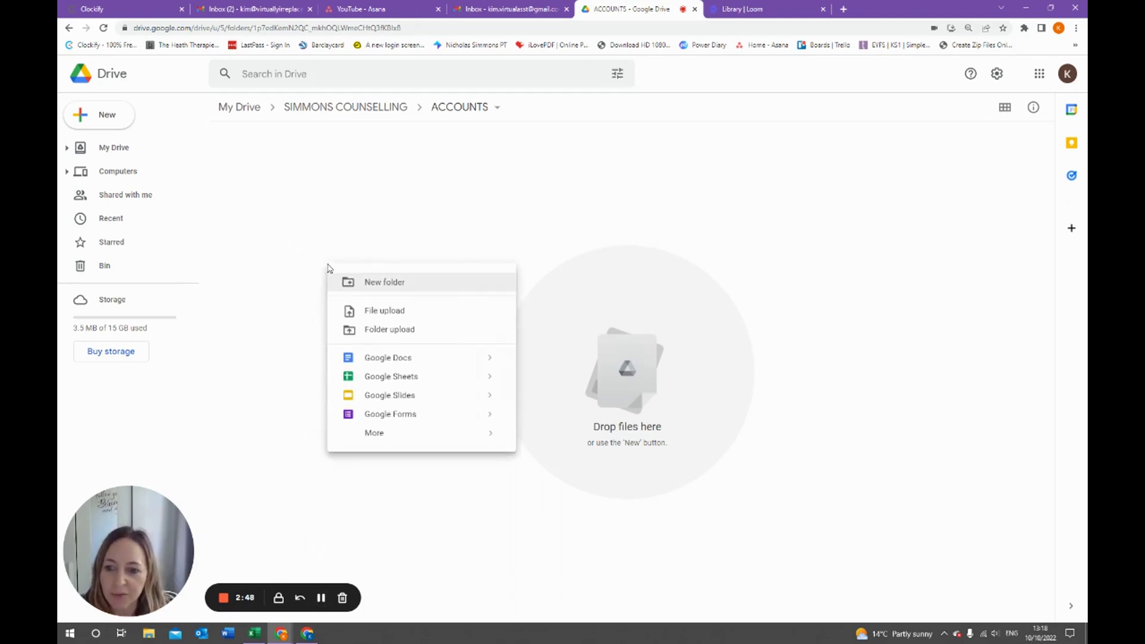
pyautogui.click(401, 310)
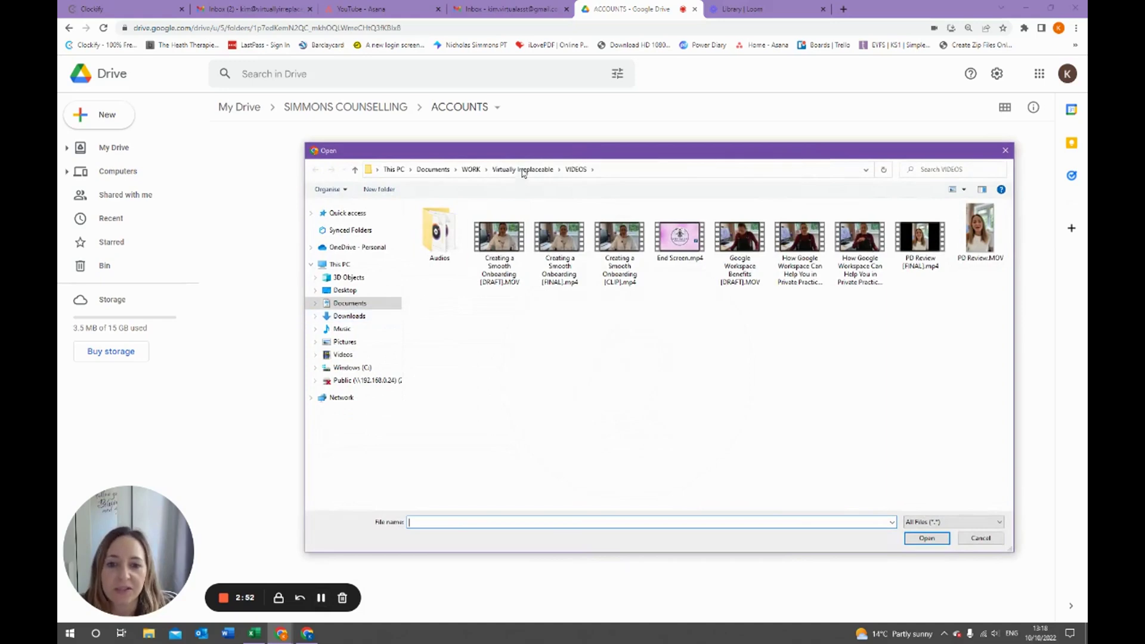
# Upload Sole Trader Bookkeeping Bank Account Actuals TEMPLATE.xlsx from the local TEMPLATES folder.
pyautogui.click(523, 172)
pyautogui.doubleClick(450, 460)
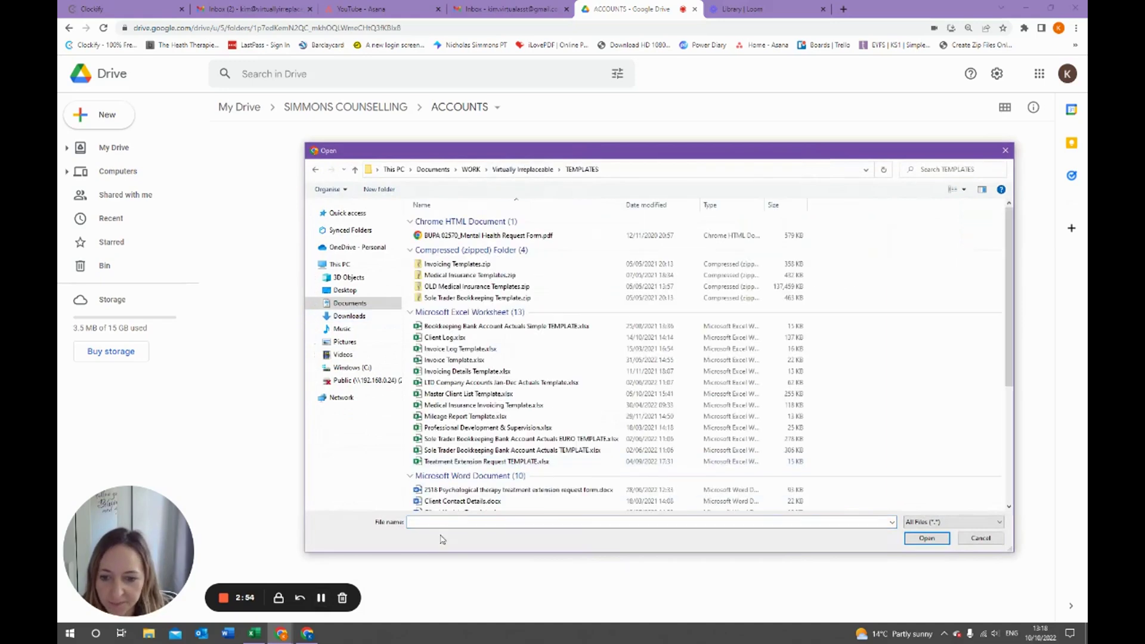
pyautogui.doubleClick(510, 451)
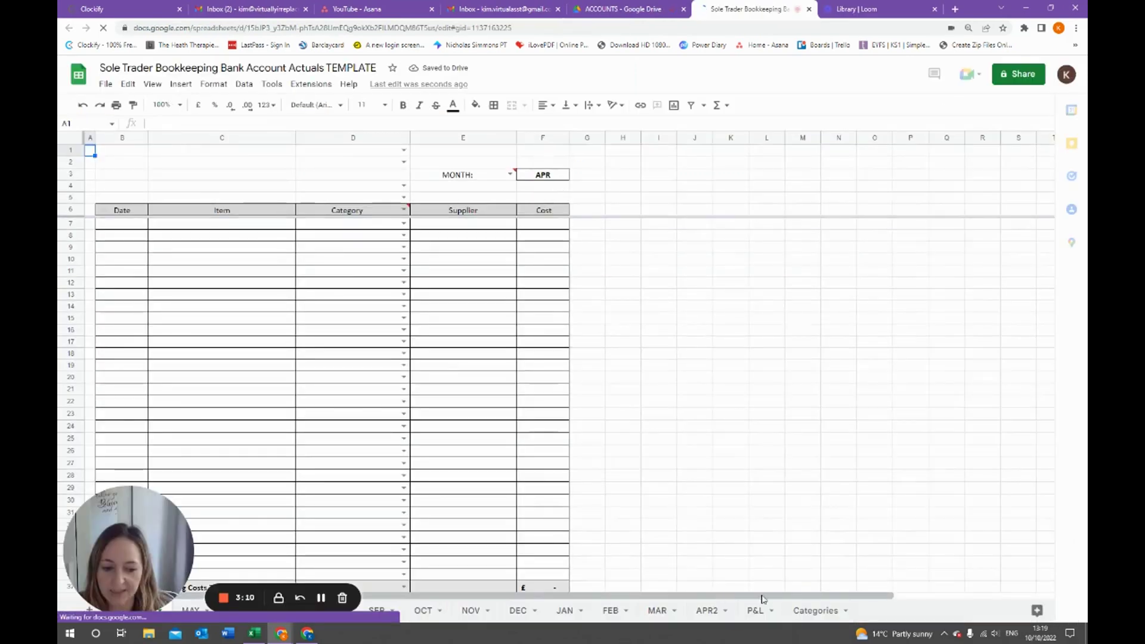
# Look over the template's Categories and P&L sheets, then close the spreadsheet.
pyautogui.click(805, 610)
pyautogui.click(766, 609)
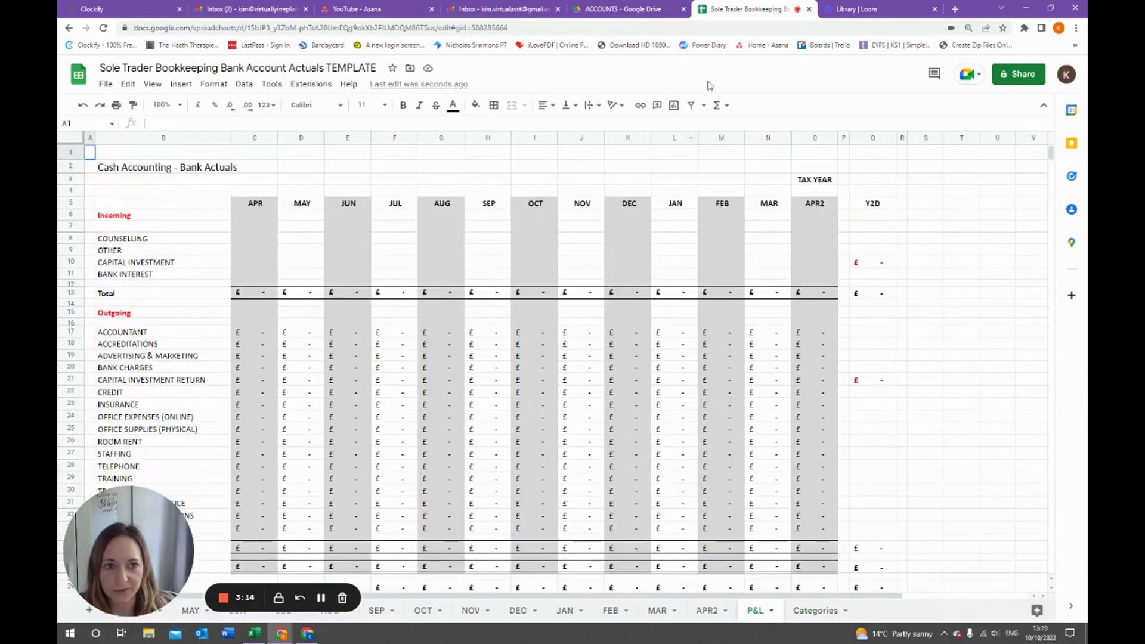
pyautogui.click(809, 9)
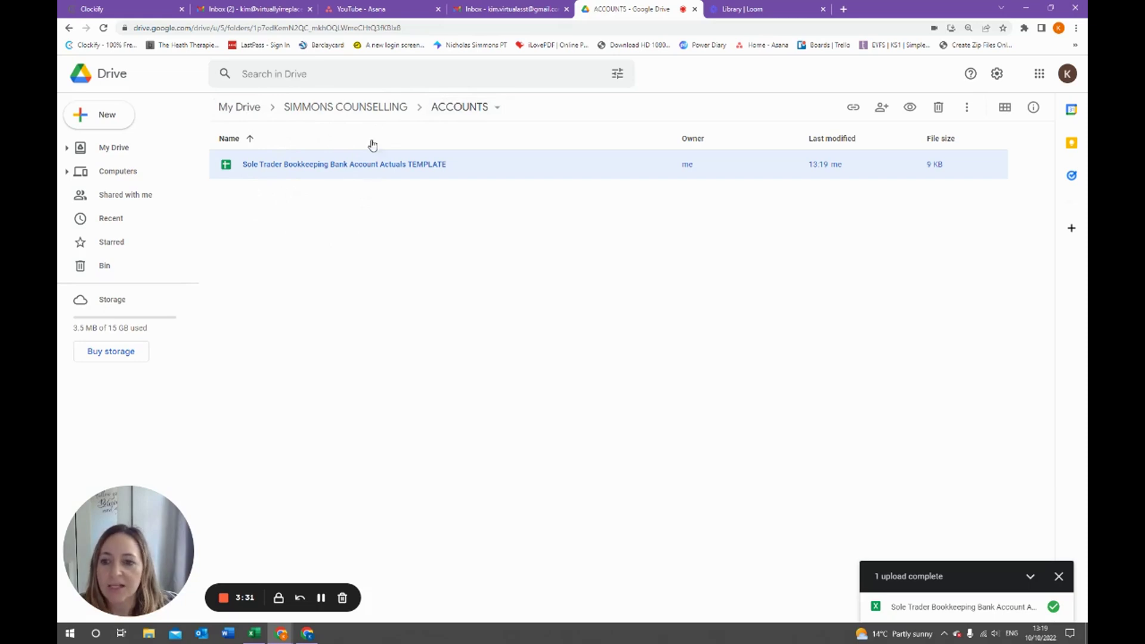
# Go back to SIMMONS COUNSELLING and into CLIENTS, then CURRENT CLIENTS.
pyautogui.click(353, 108)
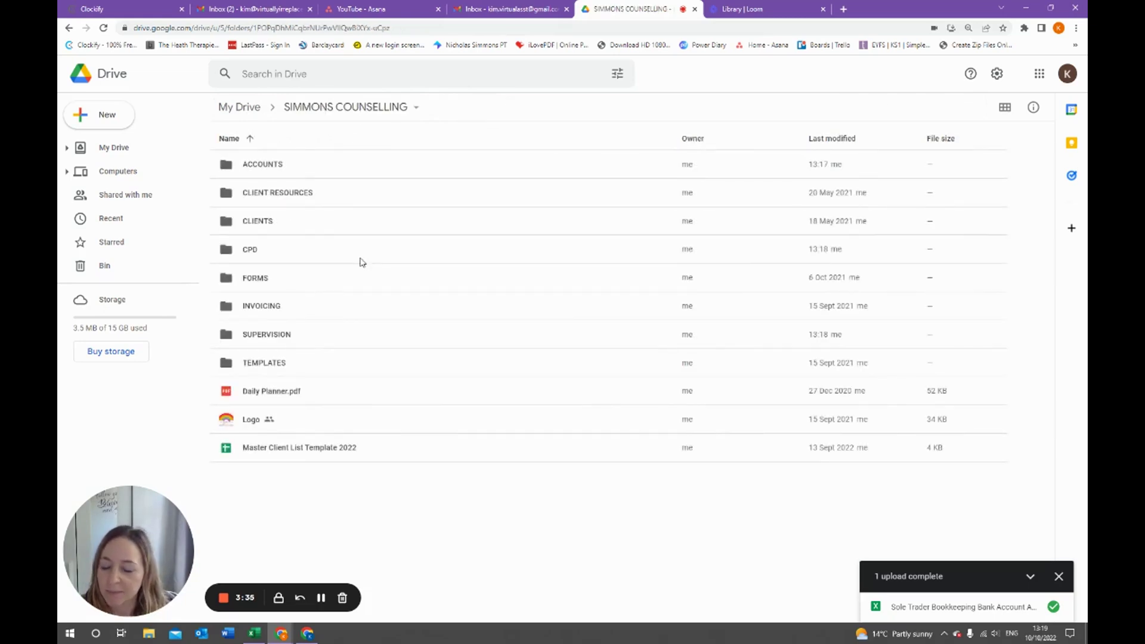
pyautogui.click(288, 225)
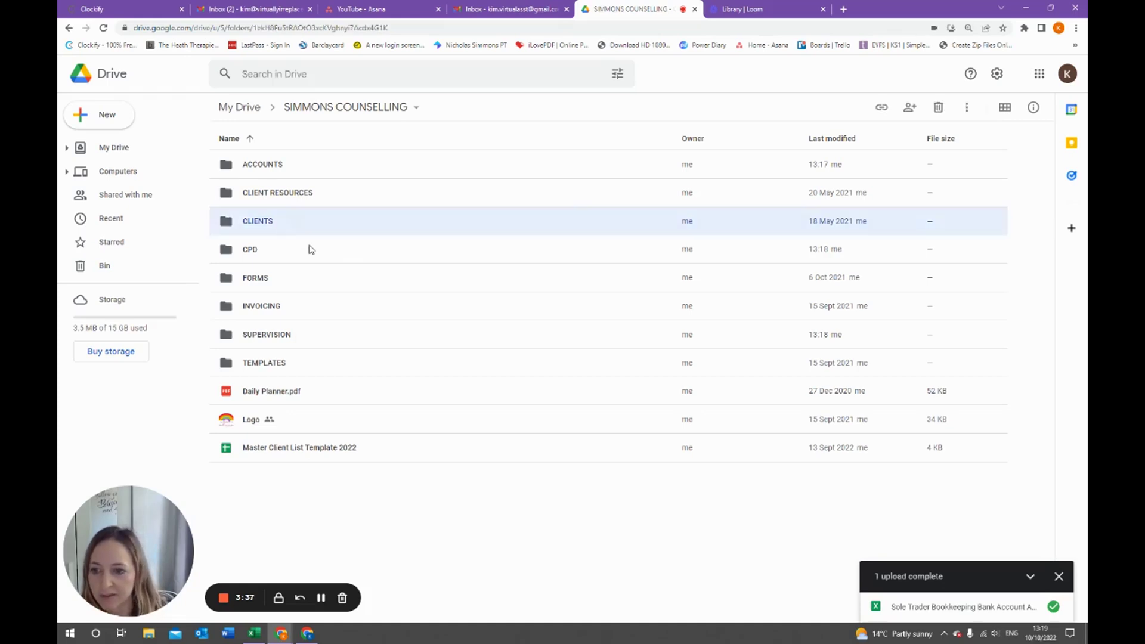
pyautogui.press('Return')
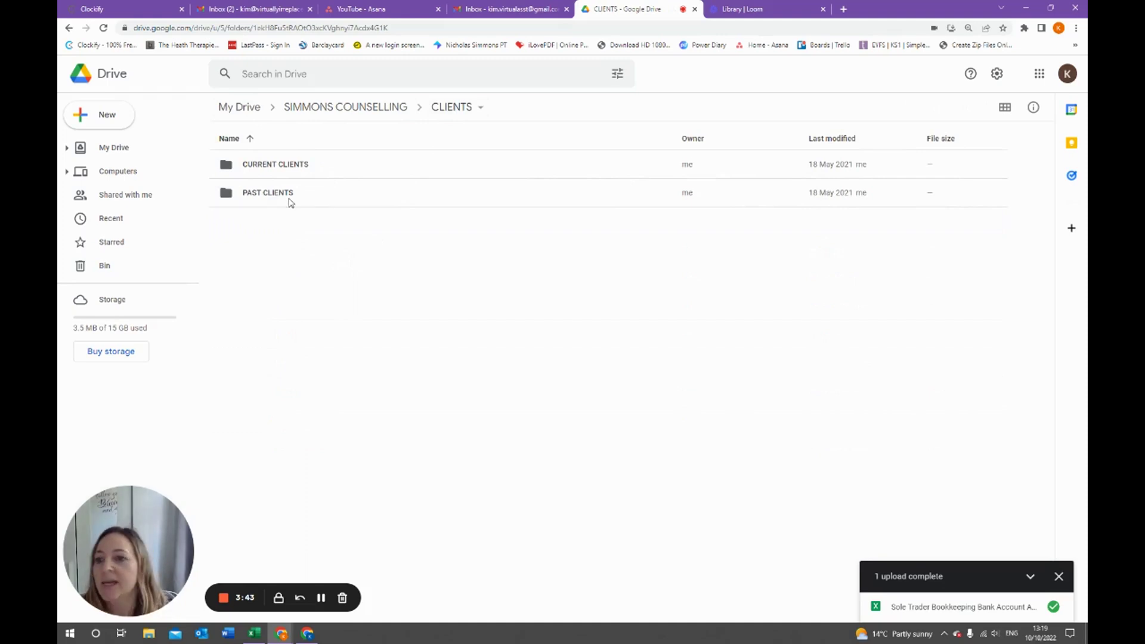
pyautogui.doubleClick(290, 166)
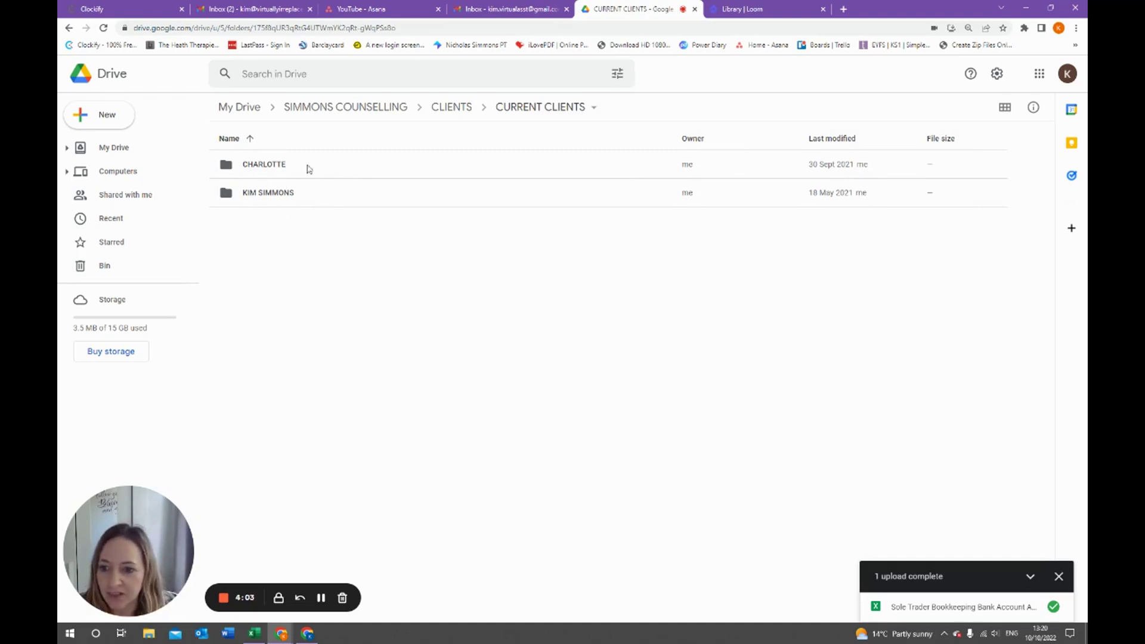
# Open the client's folder, view the Client Notes Example document, and close it.
pyautogui.doubleClick(258, 194)
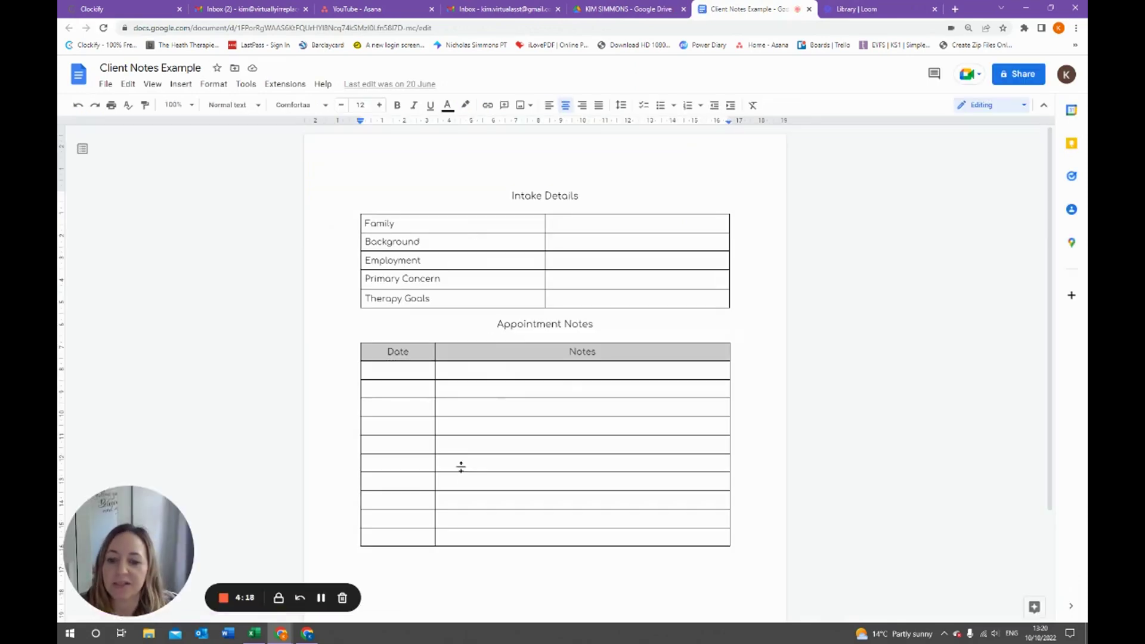
pyautogui.click(809, 9)
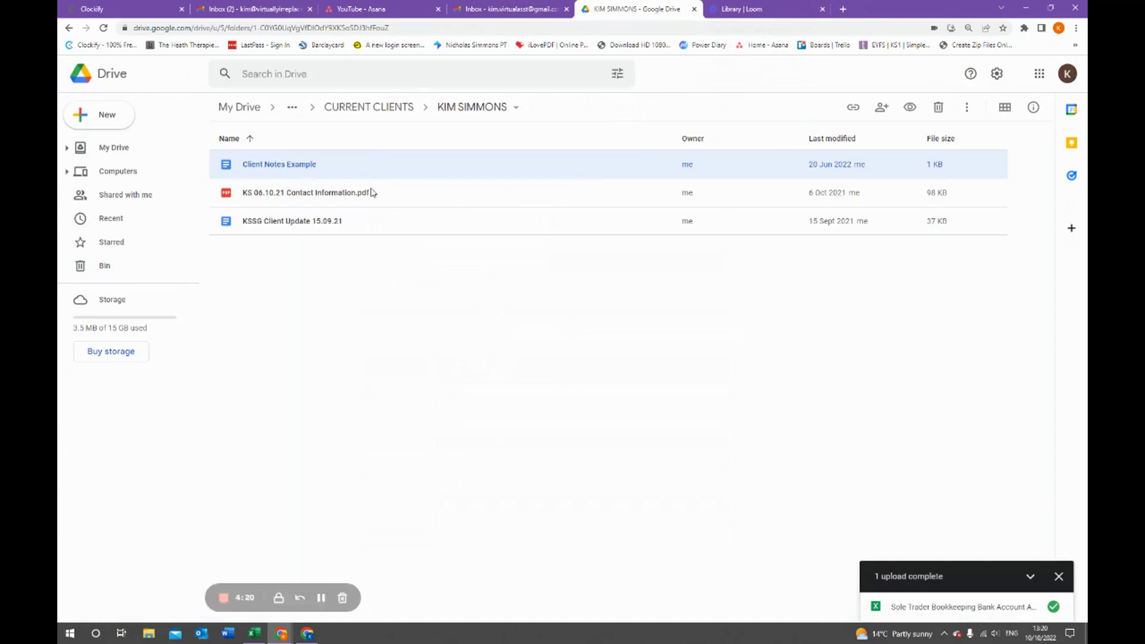
# Preview the client's contact-information PDF, scroll through it, and close the viewer.
pyautogui.doubleClick(290, 197)
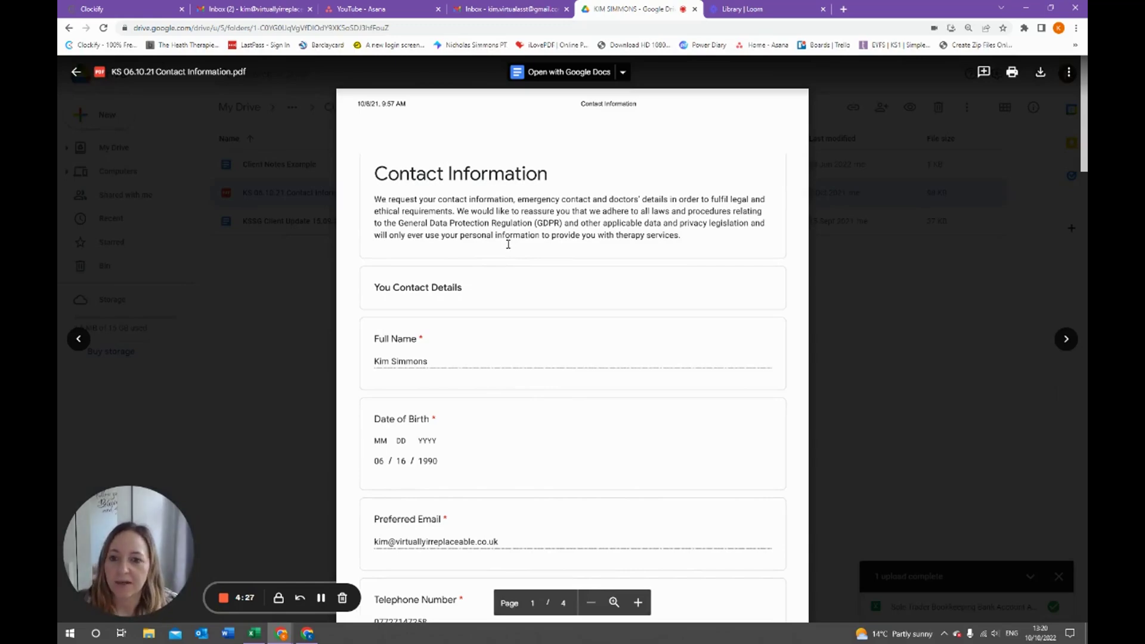
pyautogui.scroll(-10, 505, 247)
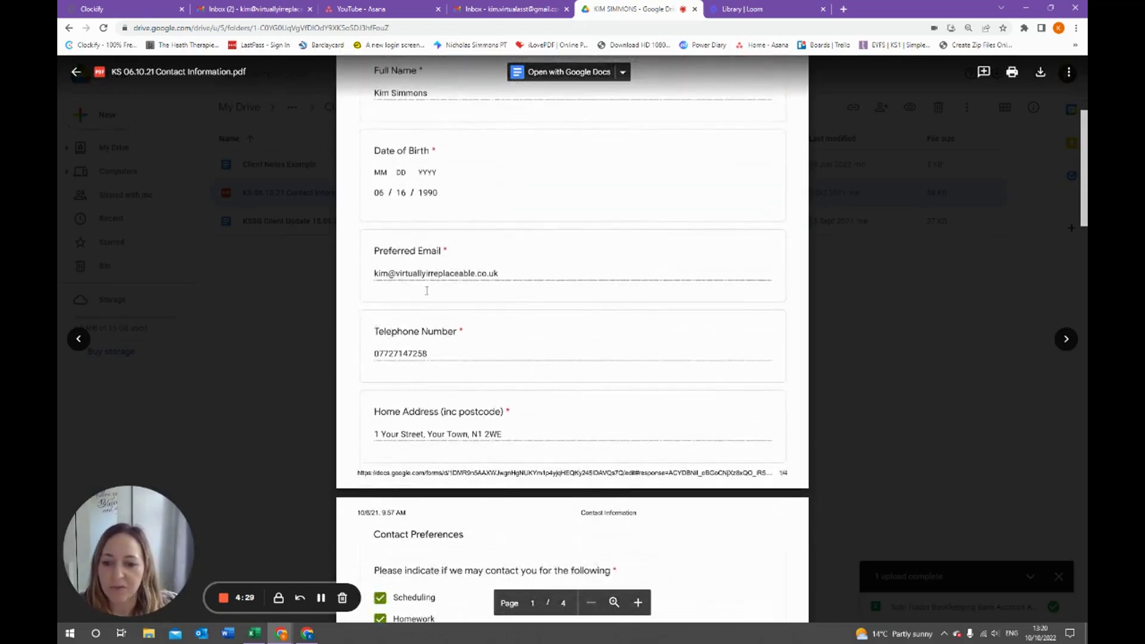
pyautogui.scroll(-2, 476, 370)
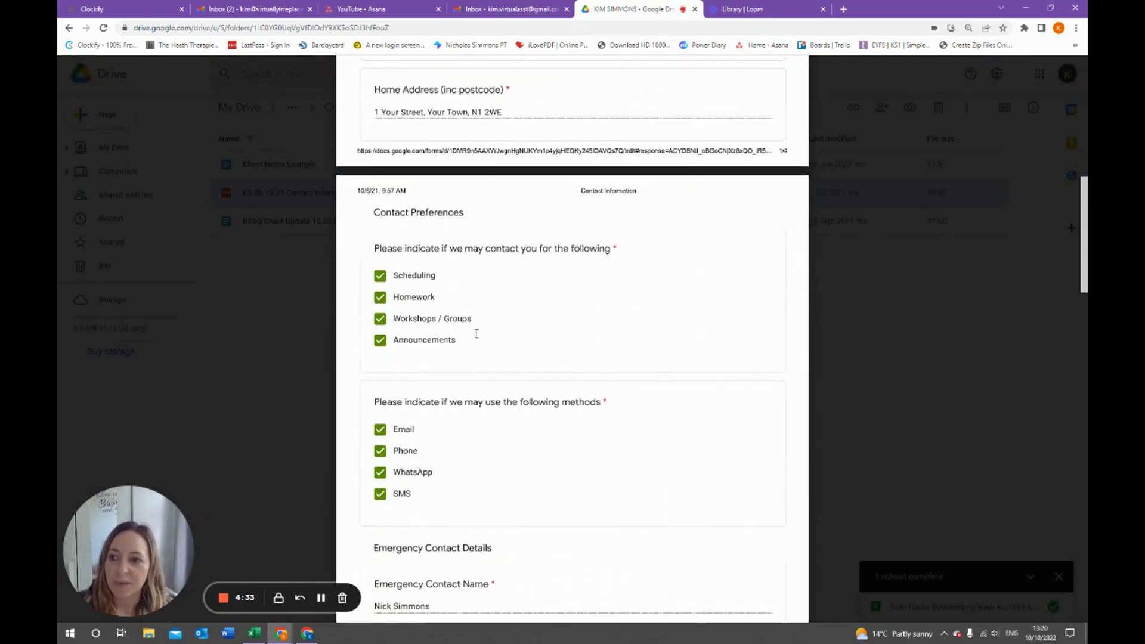
pyautogui.scroll(3, 477, 334)
pyautogui.press('Escape')
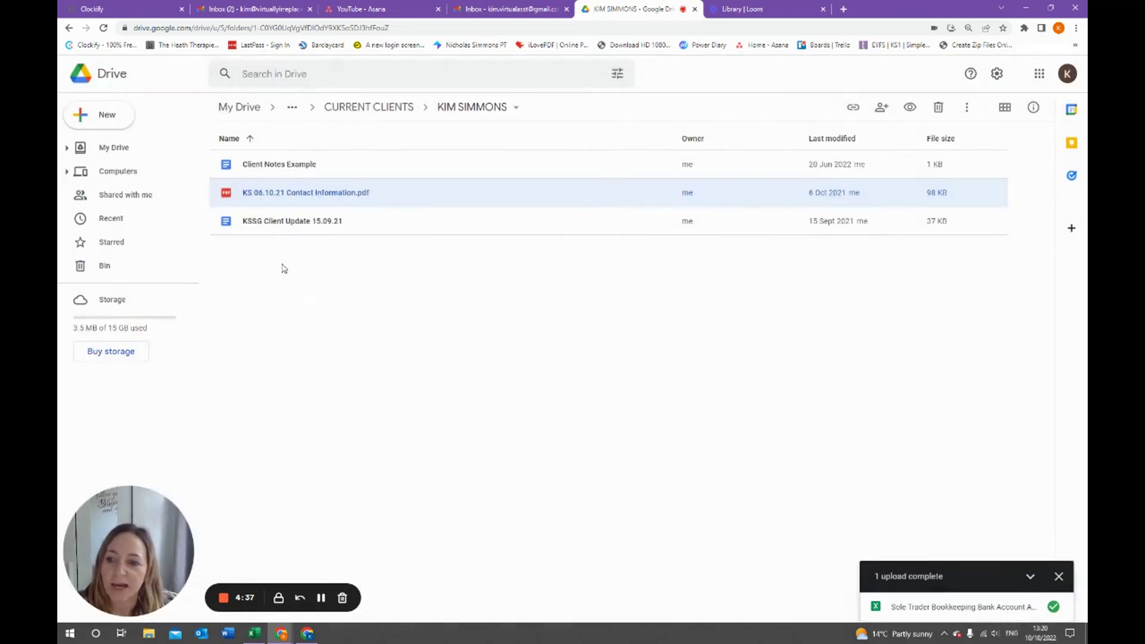
pyautogui.doubleClick(288, 232)
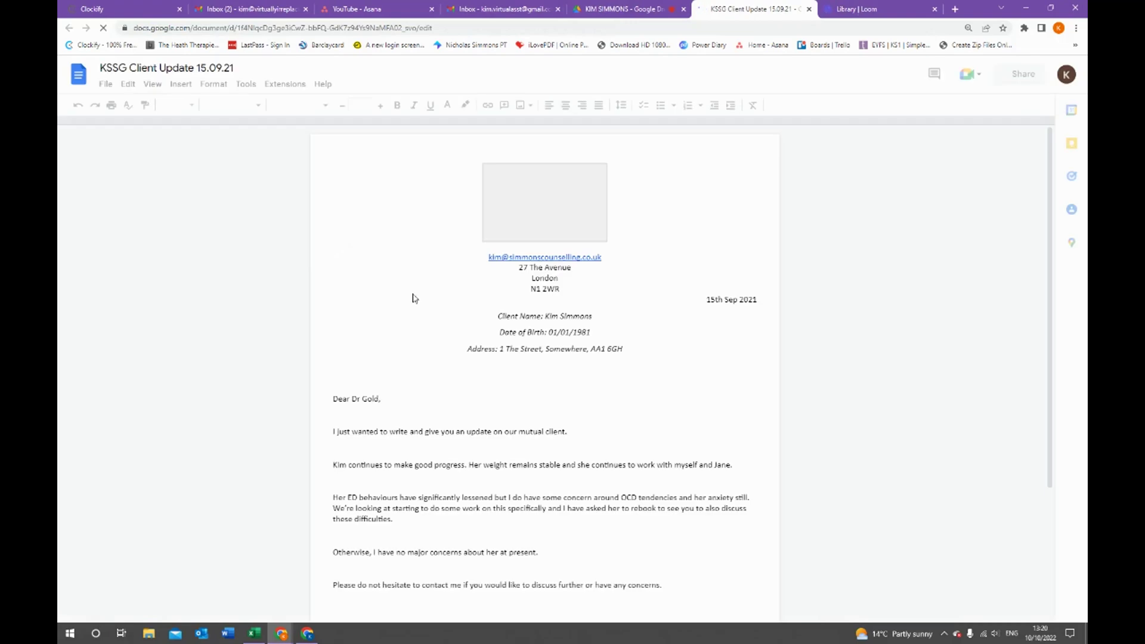
pyautogui.scroll(-3, 434, 404)
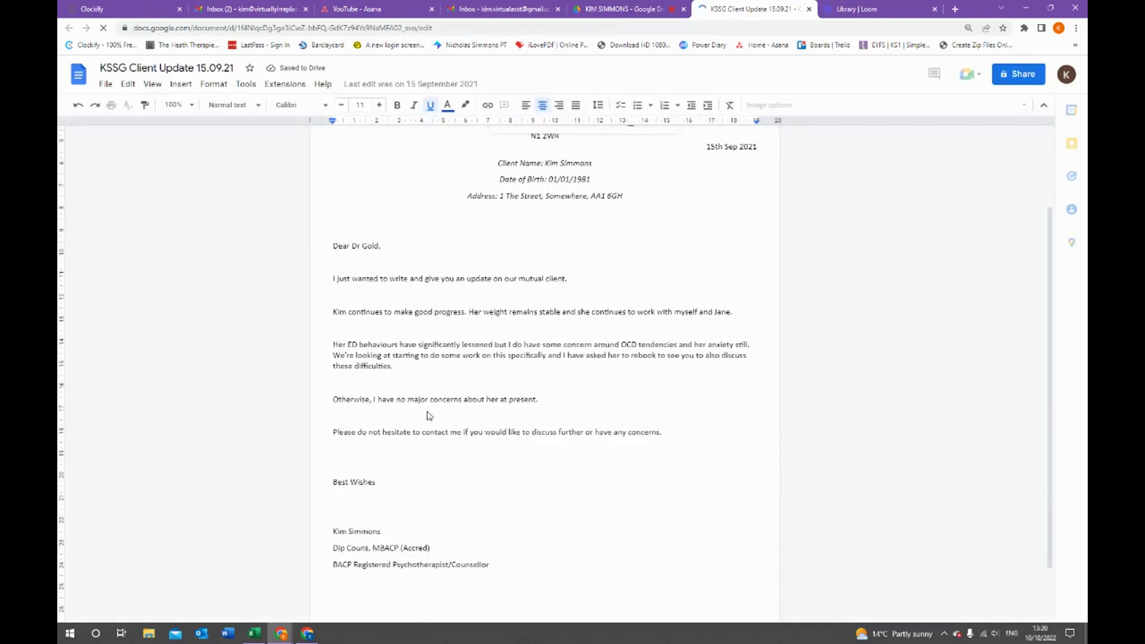
pyautogui.click(807, 9)
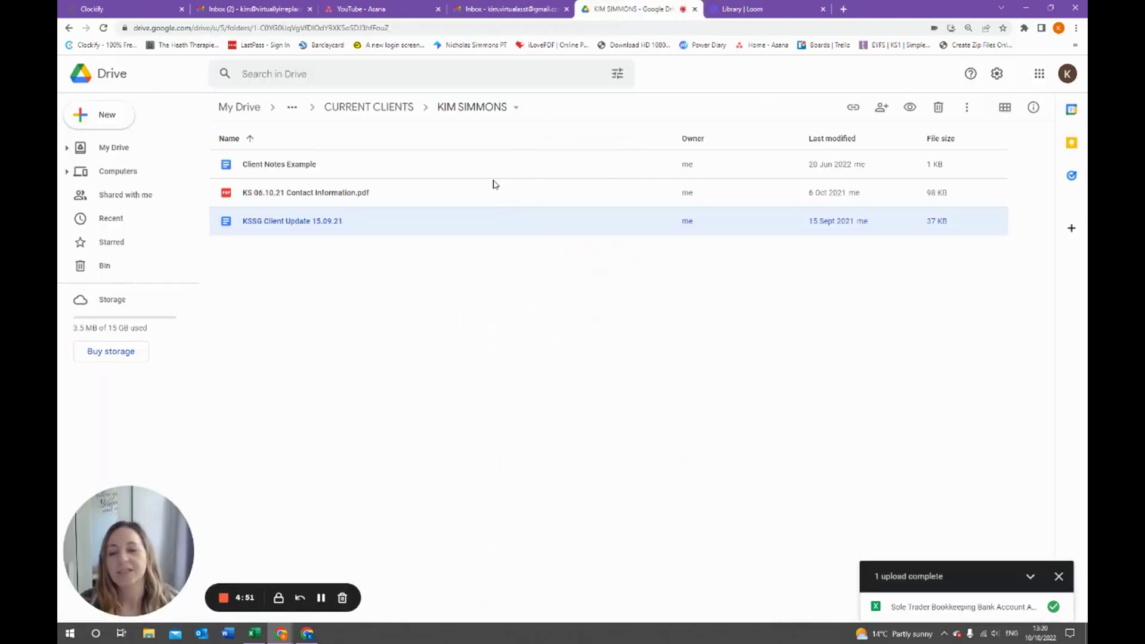
# Return to SIMMONS COUNSELLING, enter the empty CPD folder, and bring up the New menu.
pyautogui.click(292, 108)
pyautogui.click(357, 140)
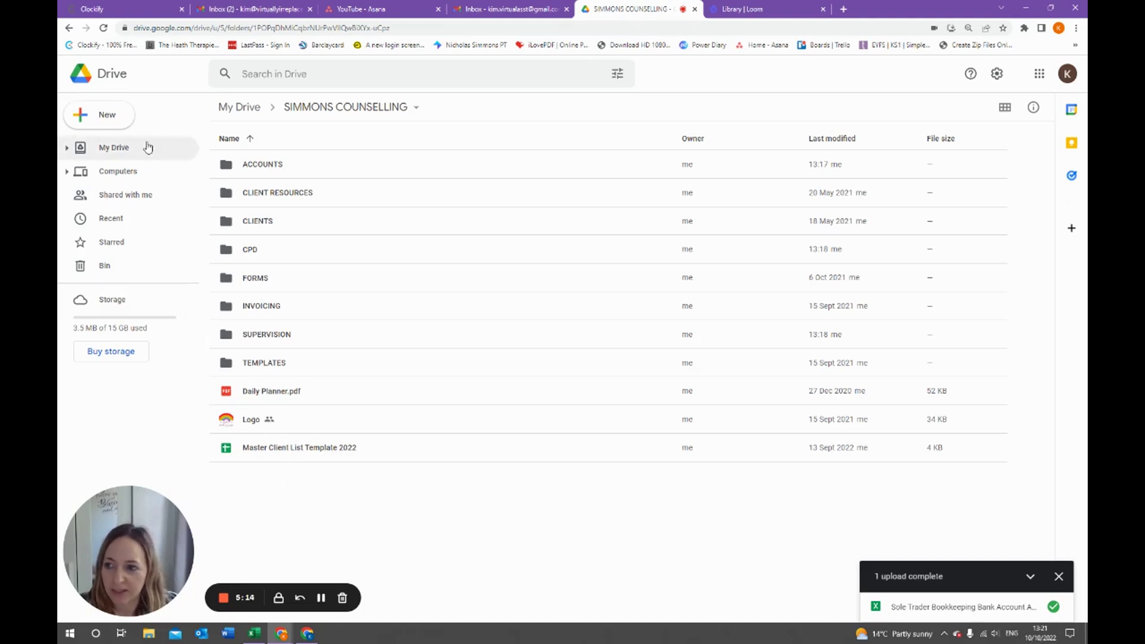
pyautogui.click(101, 118)
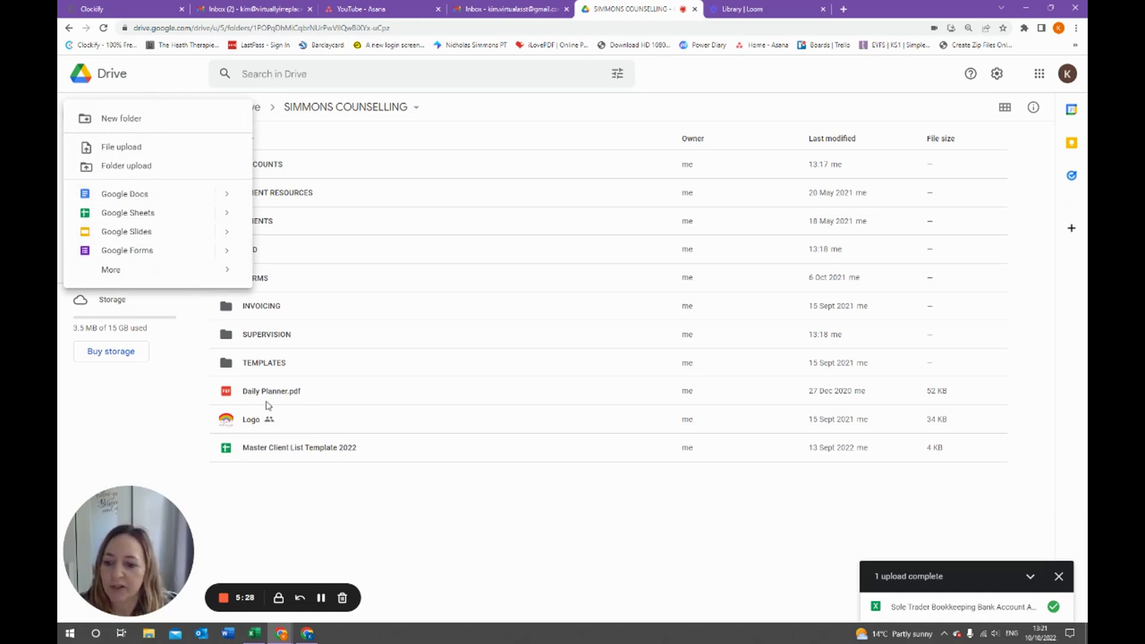
pyautogui.click(323, 514)
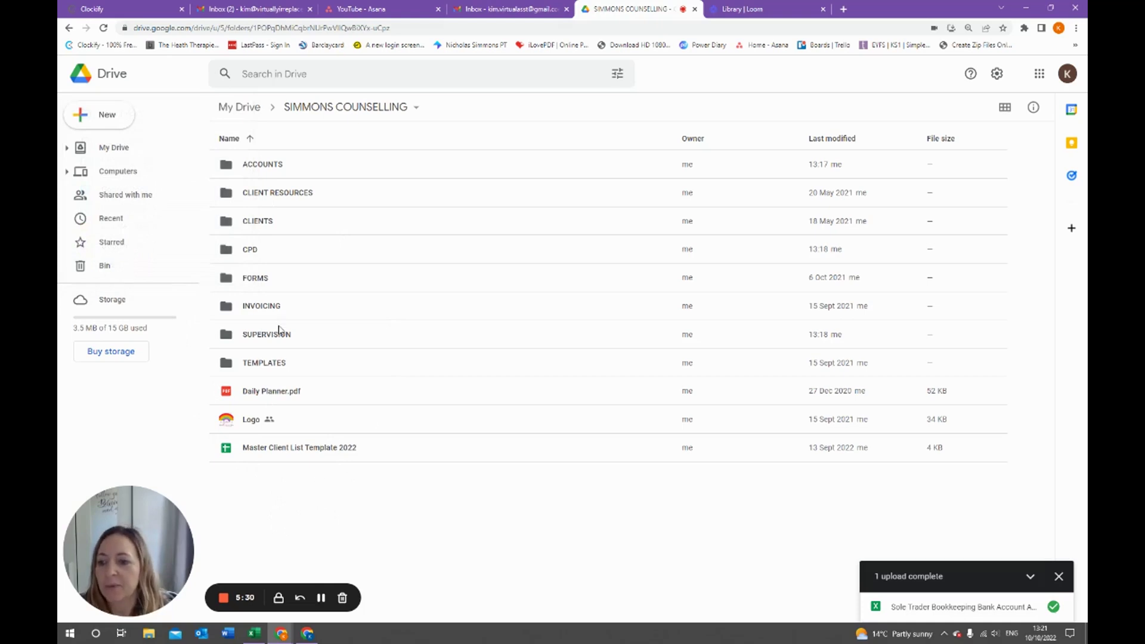
pyautogui.doubleClick(255, 255)
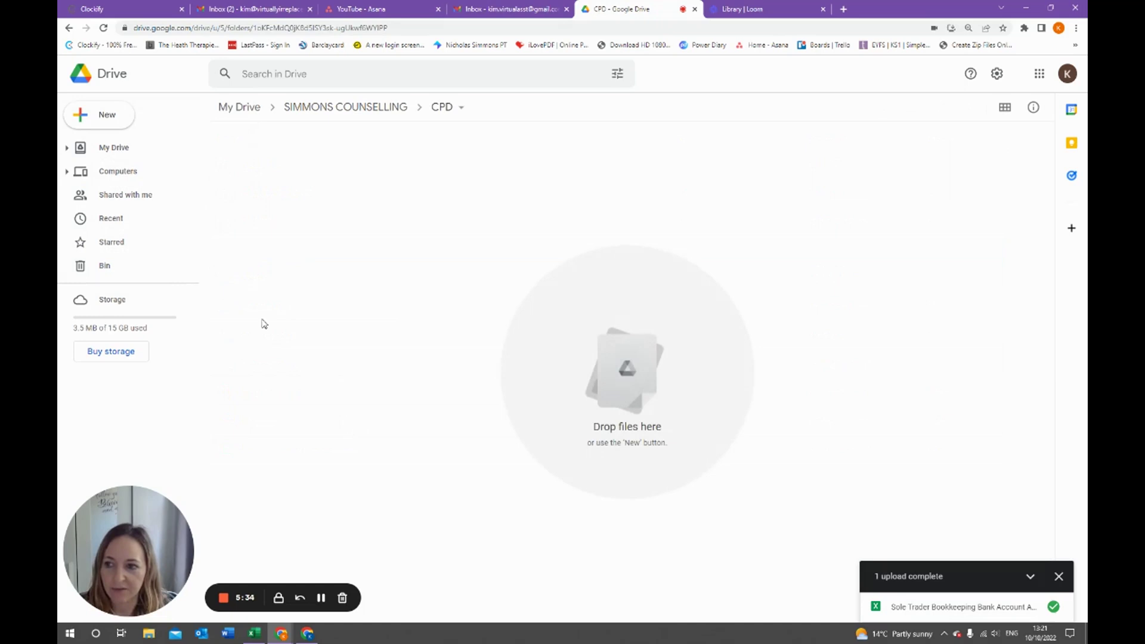
pyautogui.click(128, 121)
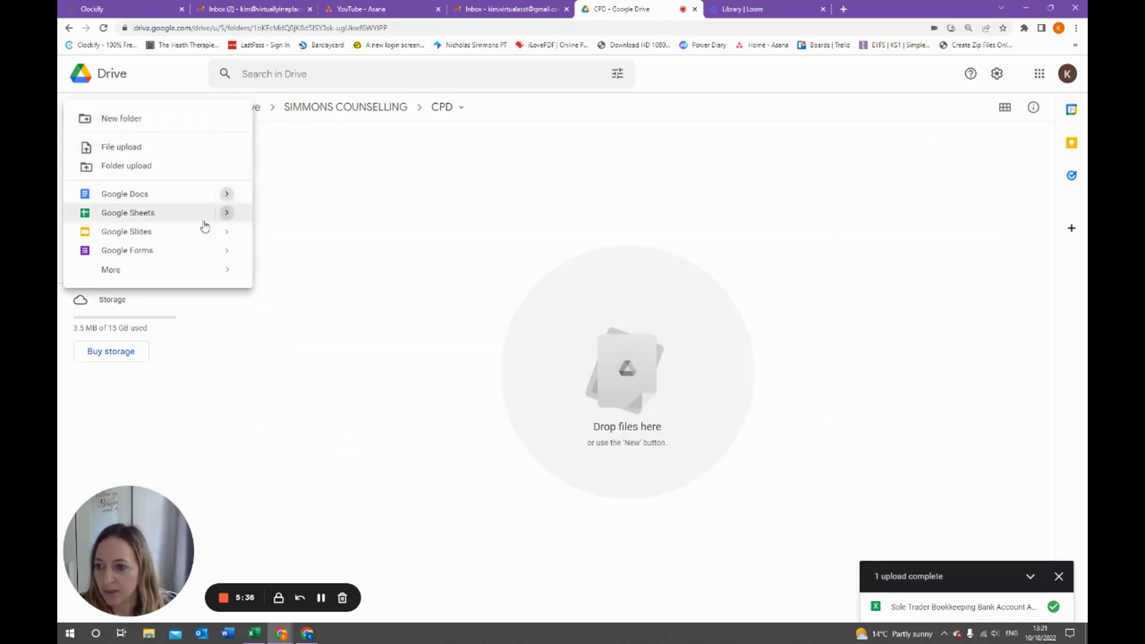
# Create a blank spreadsheet in CPD, title it 'CPD Log 2022' and close it.
pyautogui.click(163, 217)
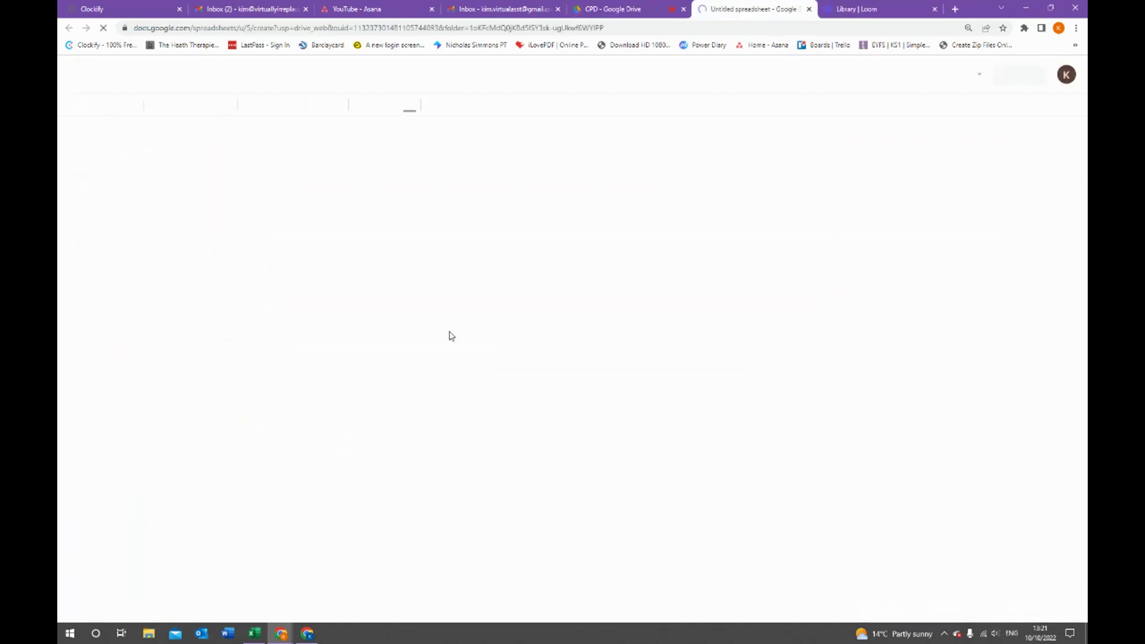
pyautogui.click(143, 70)
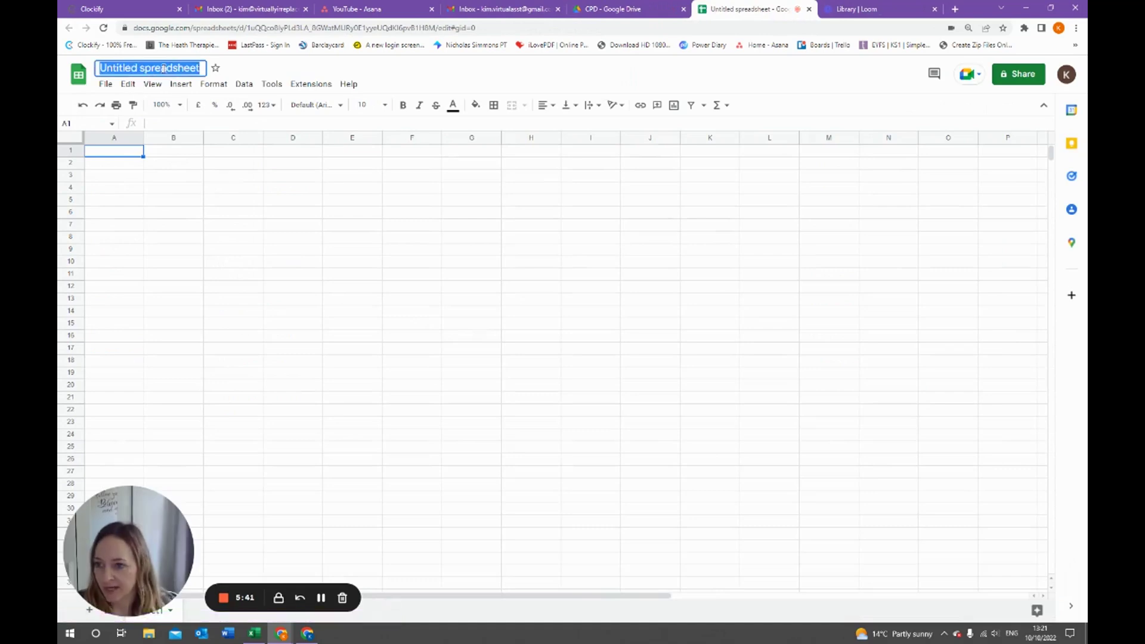
pyautogui.write('cpd IOGCPD')
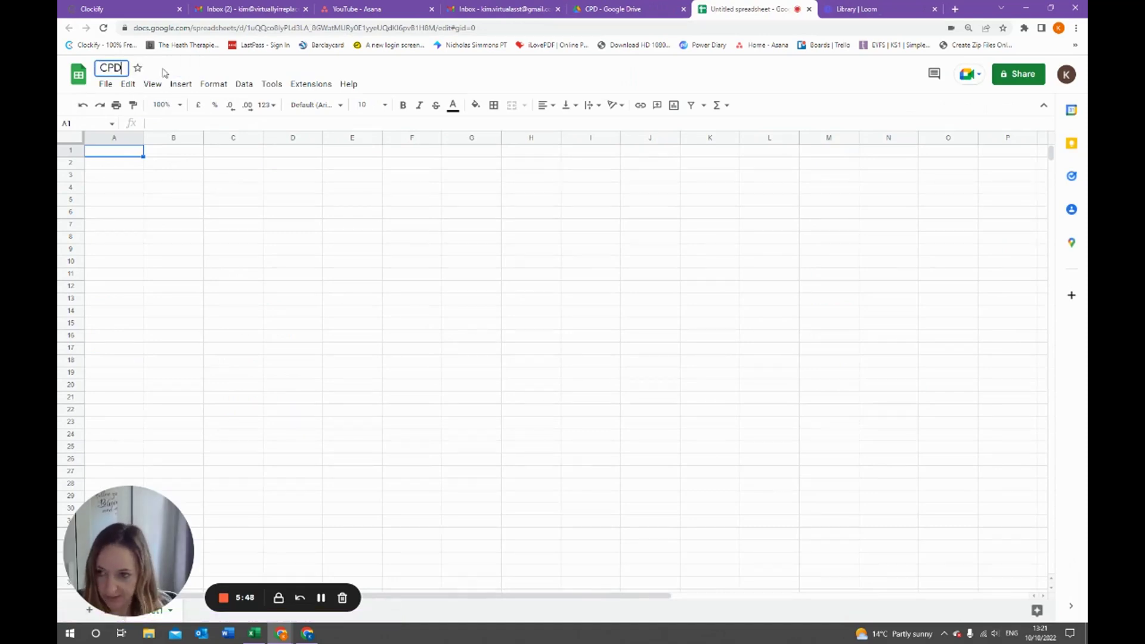
pyautogui.write(' Log')
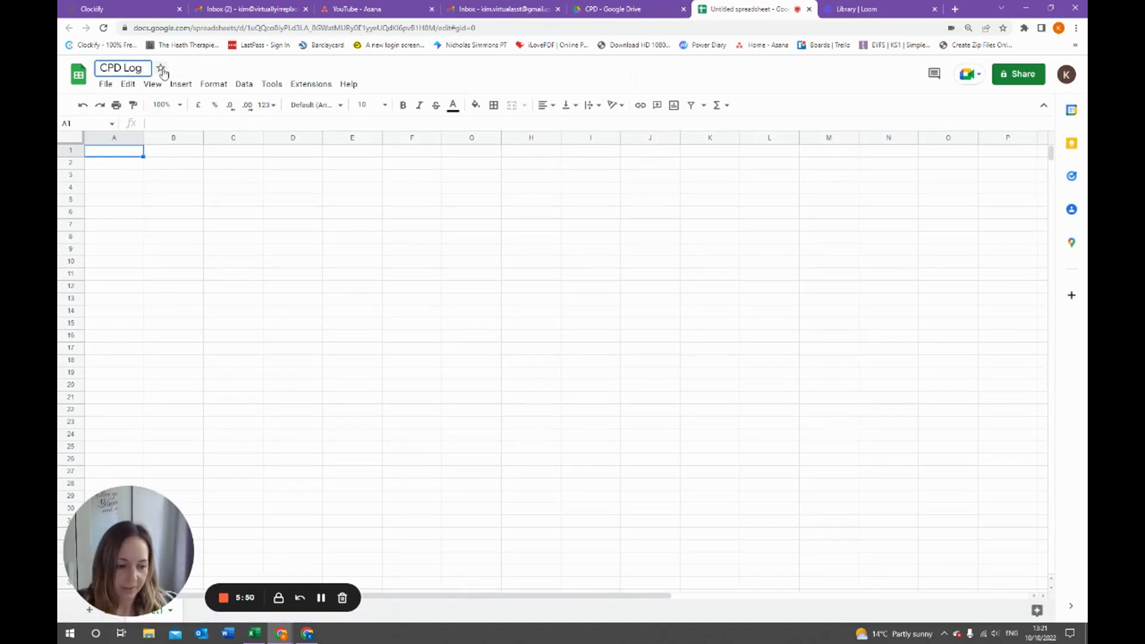
pyautogui.write(' 2023')
pyautogui.click(224, 222)
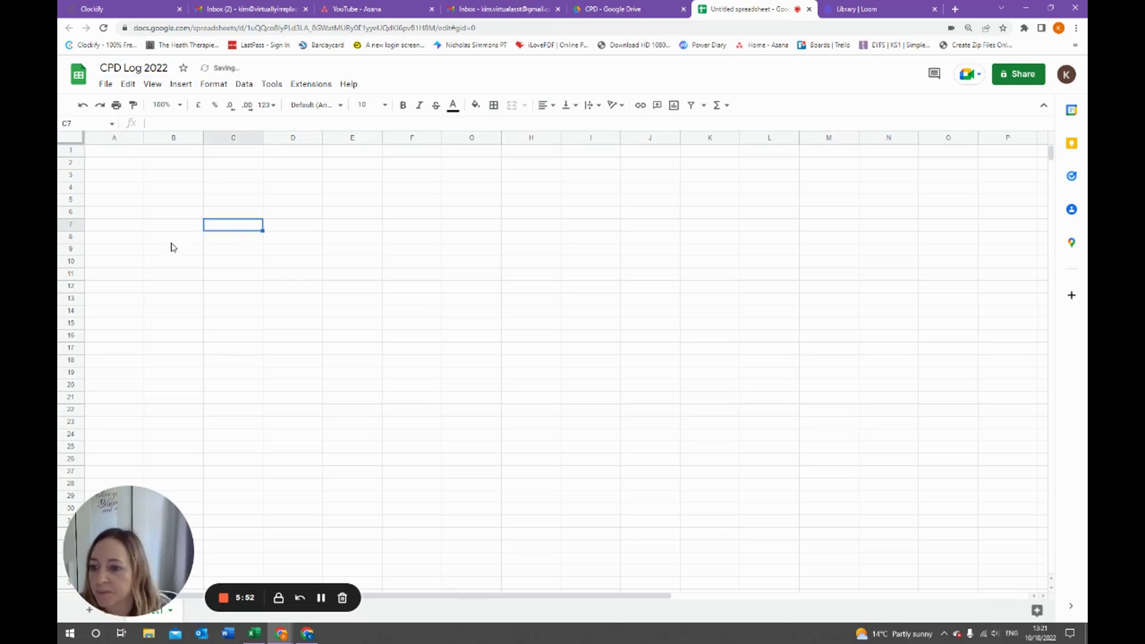
pyautogui.click(160, 167)
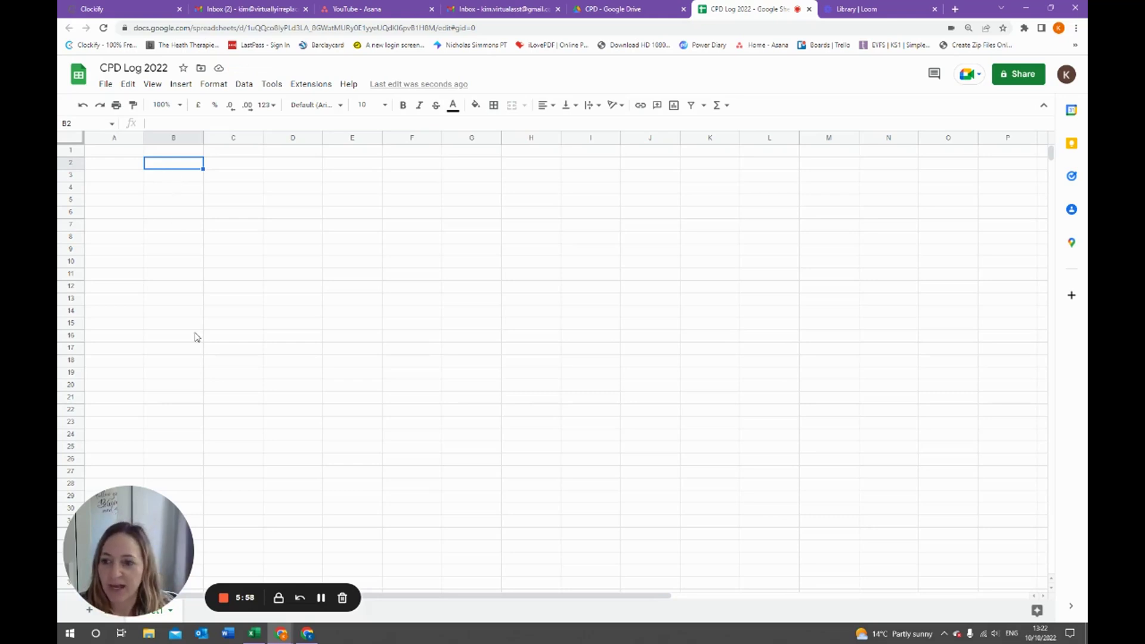
pyautogui.click(808, 9)
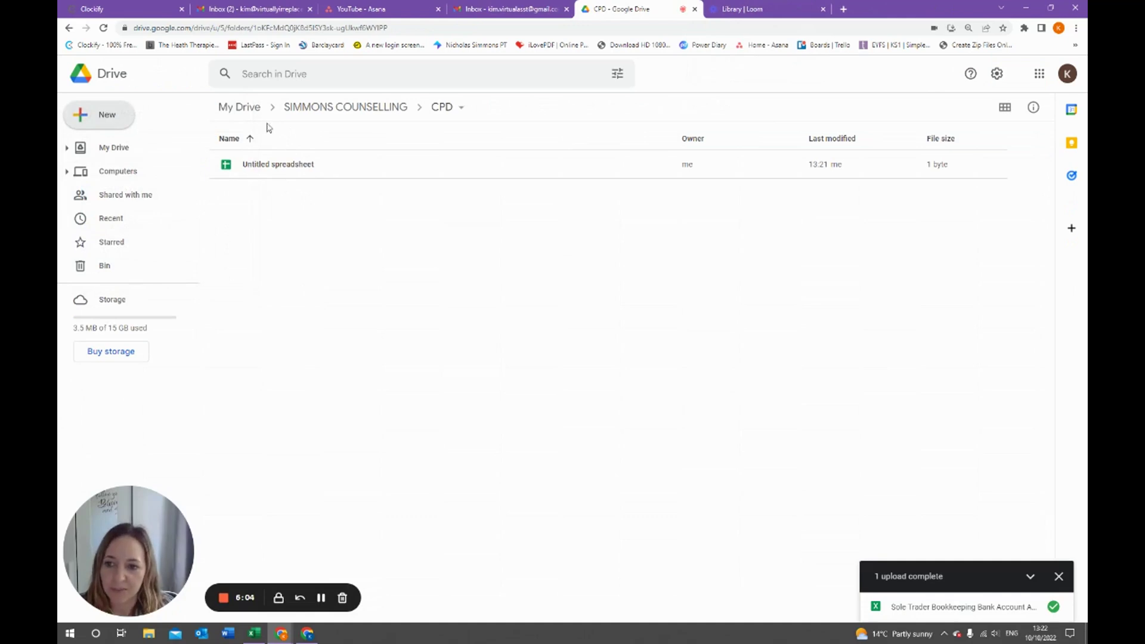
# Check CPD Log 2022 in CPD, then start a new blank Google Doc in TEMPLATES.
pyautogui.click(284, 165)
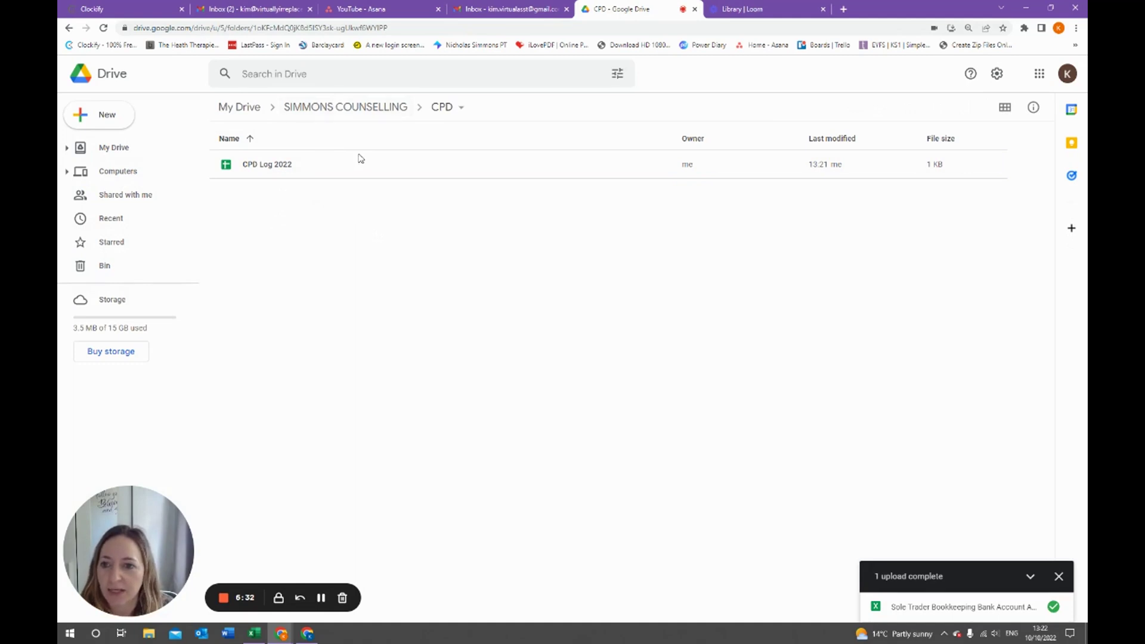
pyautogui.click(357, 111)
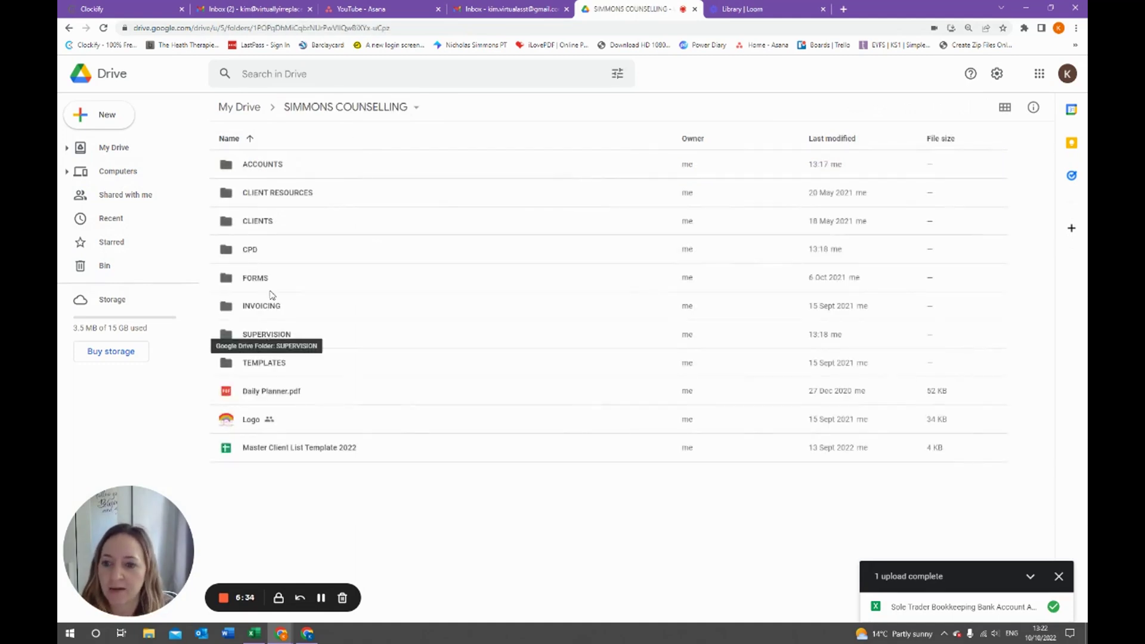
pyautogui.doubleClick(272, 365)
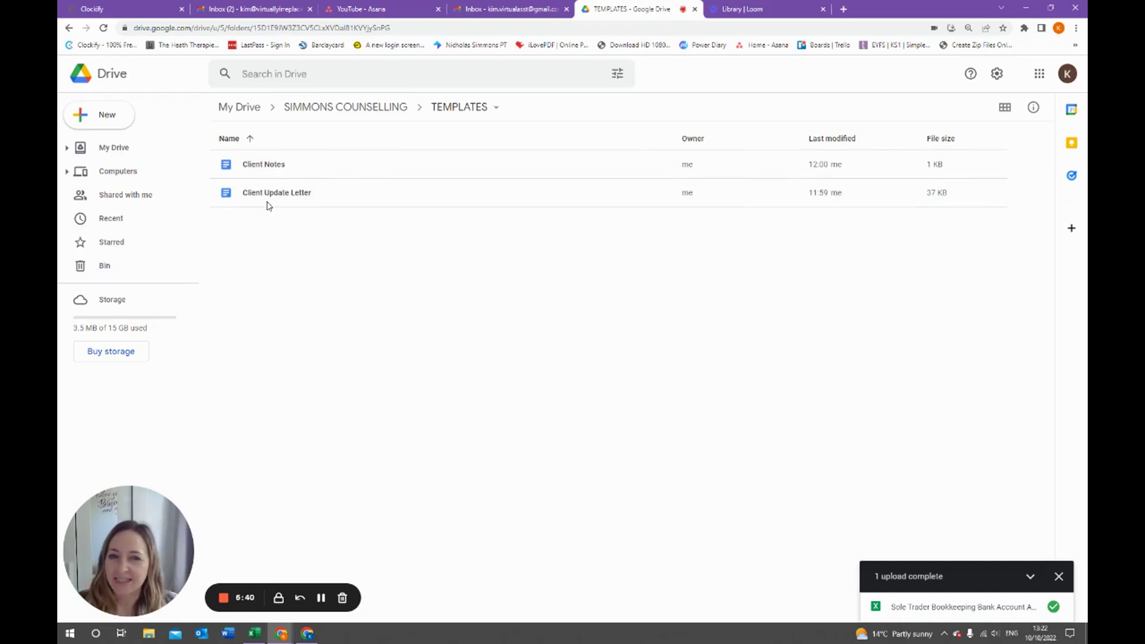
pyautogui.click(102, 122)
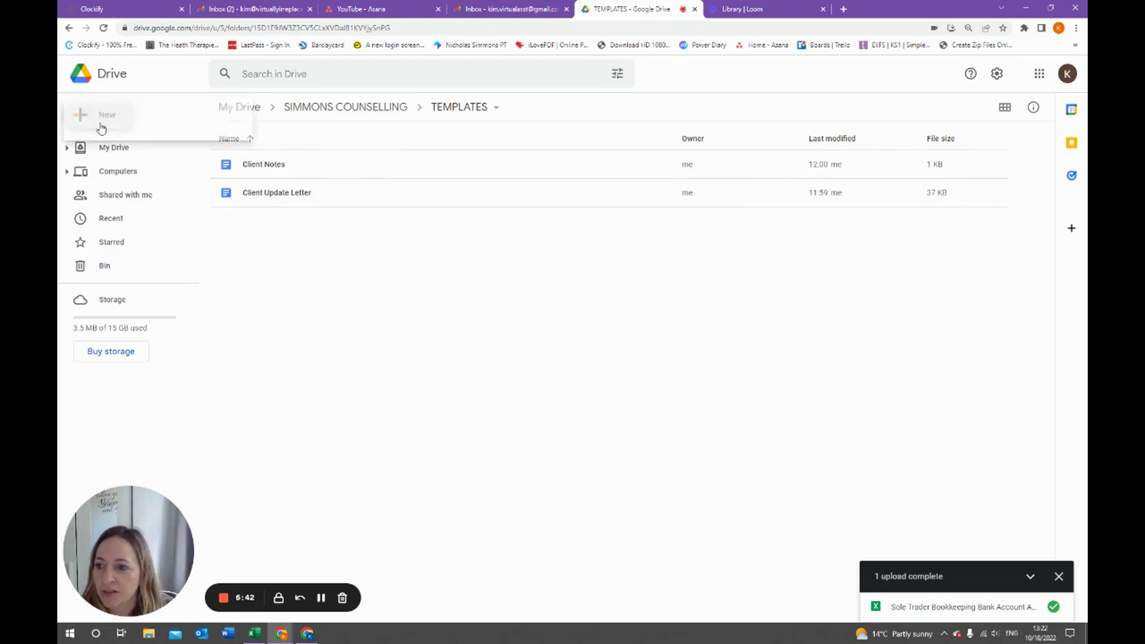
pyautogui.click(135, 195)
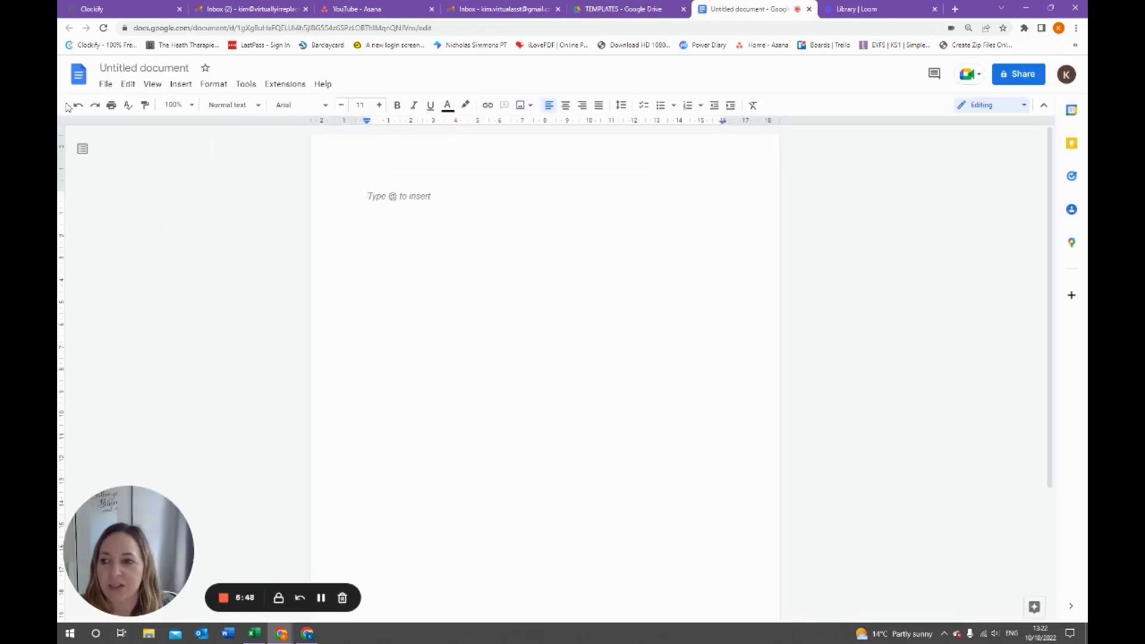
# Title the blank document 'Letter Template' and close it.
pyautogui.click(158, 71)
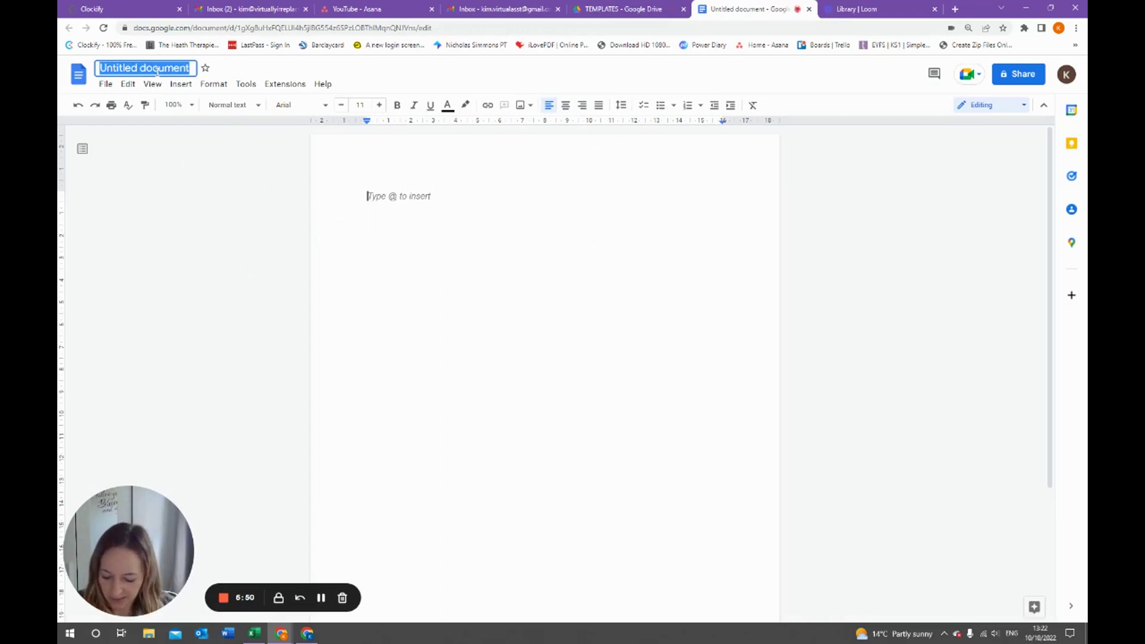
pyautogui.write('Let')
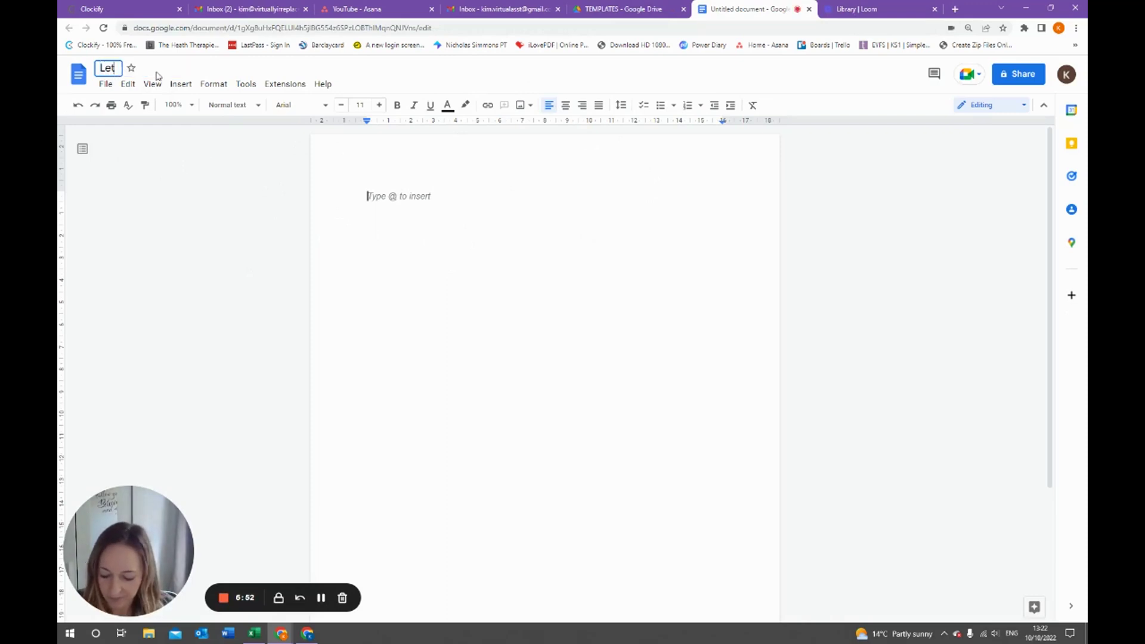
pyautogui.write('ter Template')
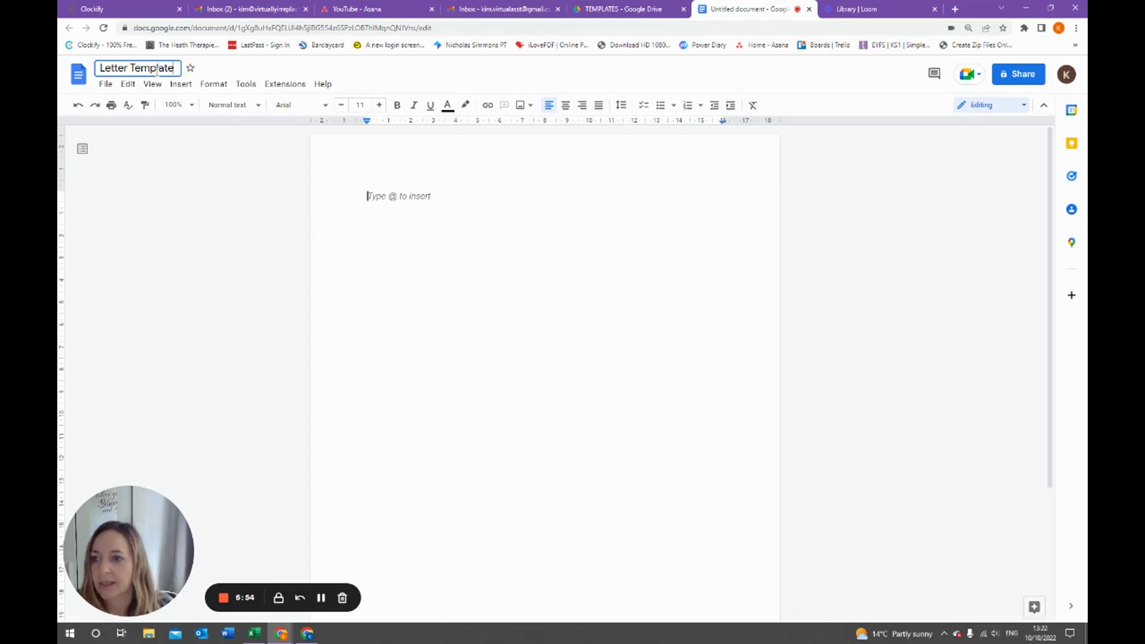
pyautogui.click(415, 201)
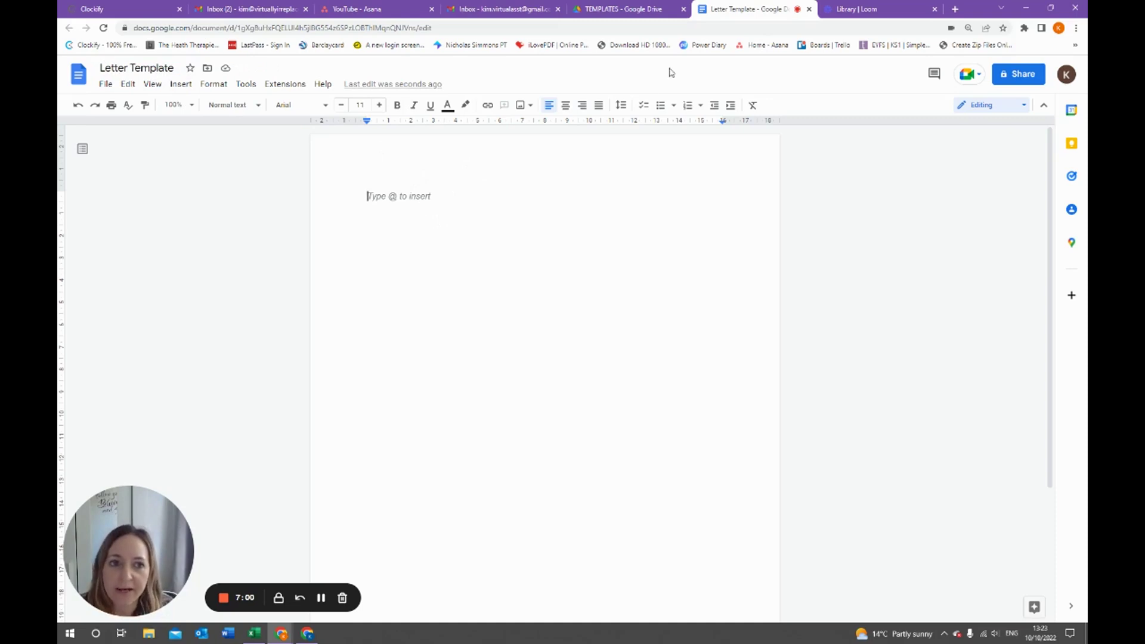
pyautogui.click(809, 9)
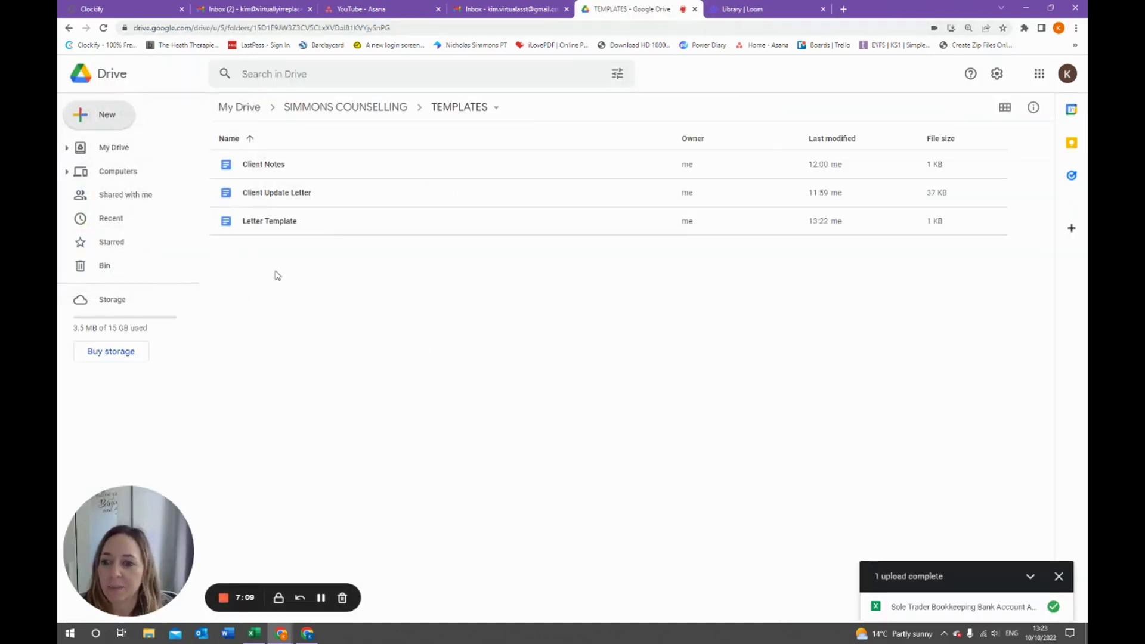
# Make a copy of Letter Template and begin renaming Copy of Letter Template.
pyautogui.rightClick(281, 222)
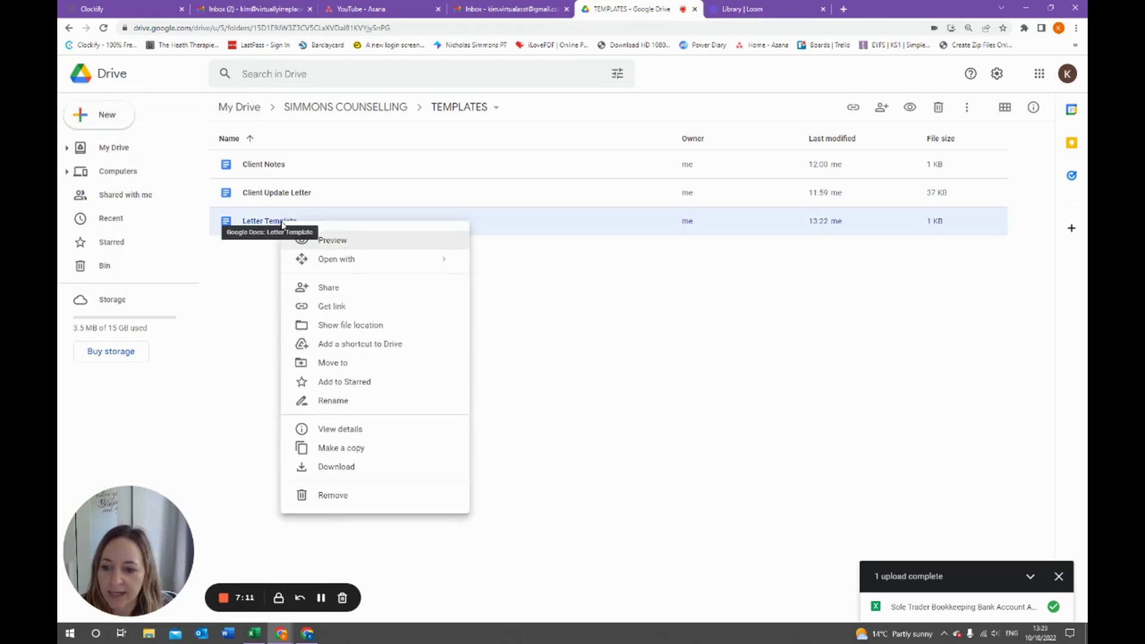
pyautogui.click(382, 449)
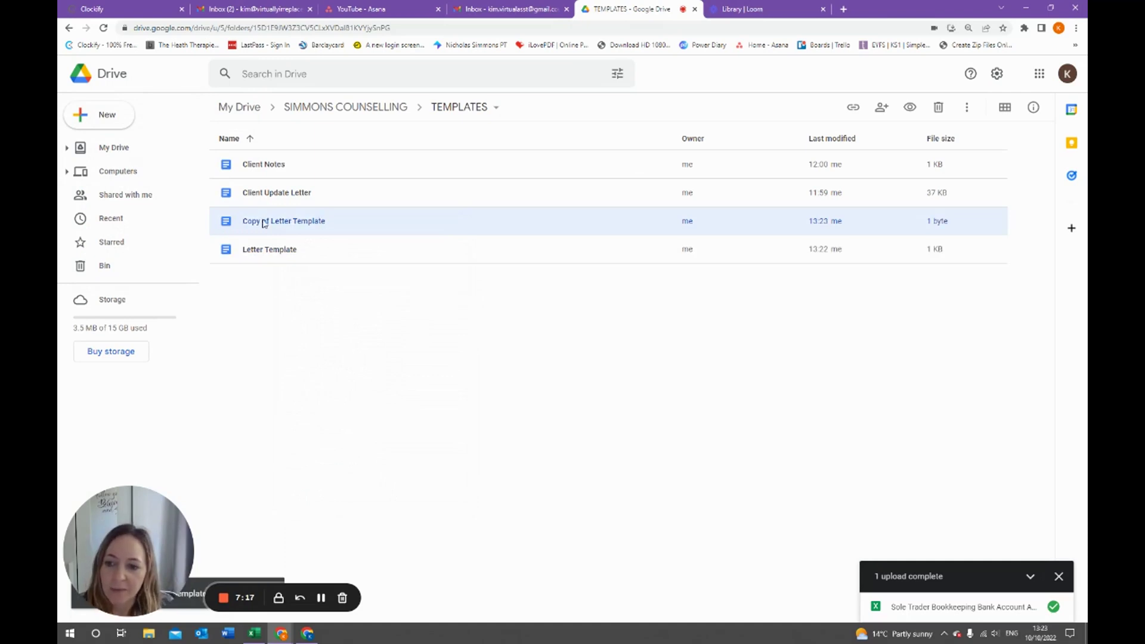
pyautogui.rightClick(263, 223)
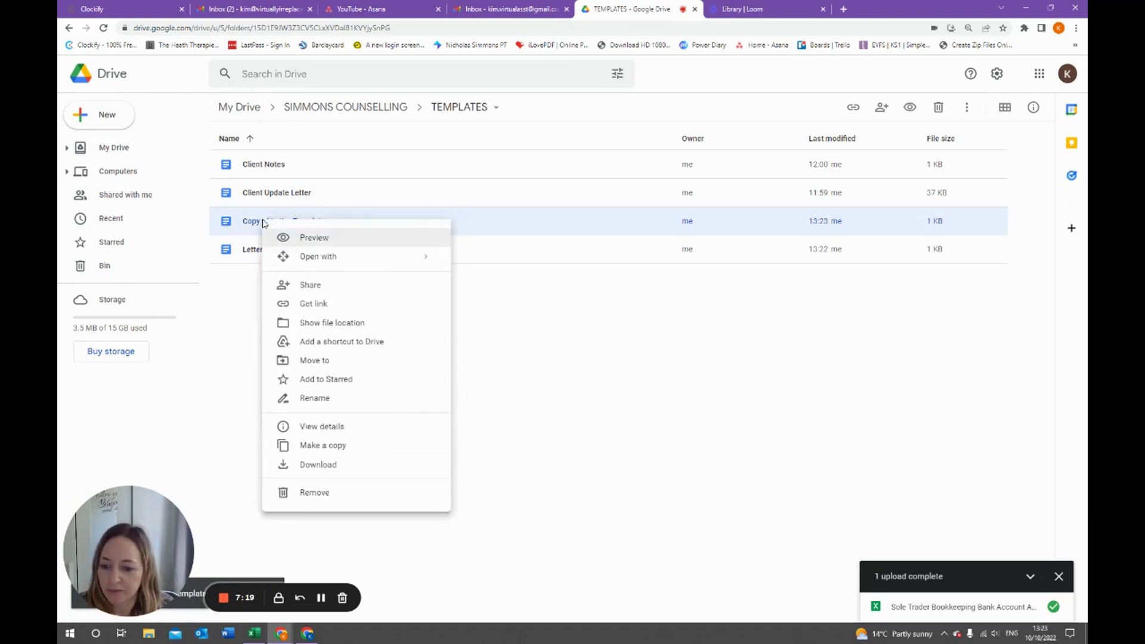
pyautogui.click(327, 397)
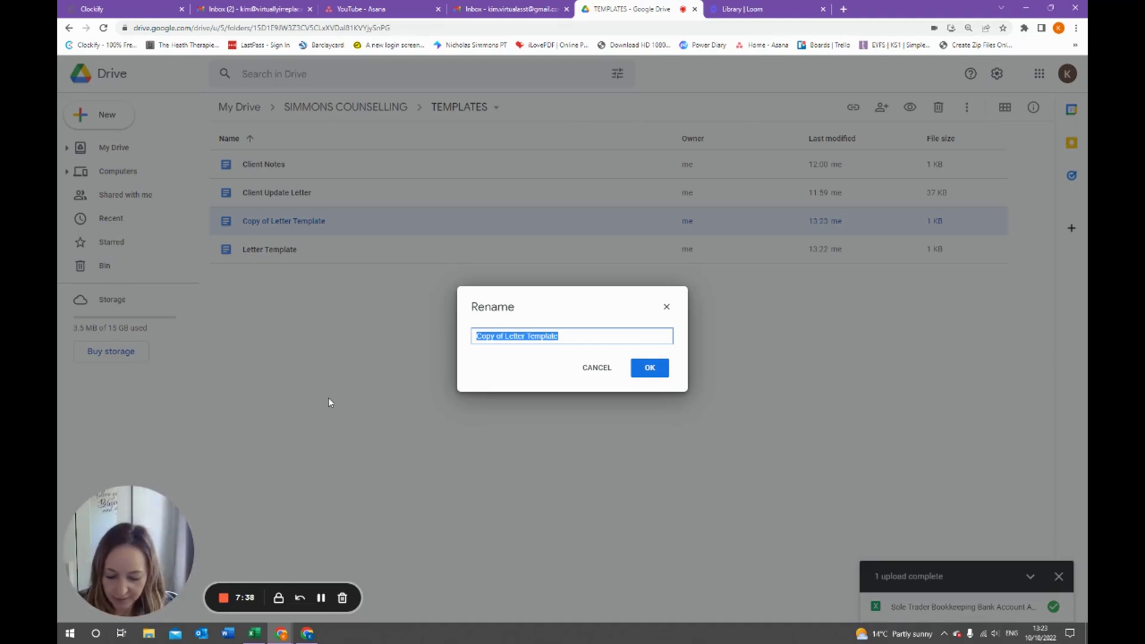
# Rename the copy as the client's referral letter to their doctor, dated 10.10.22.
pyautogui.write('KS')
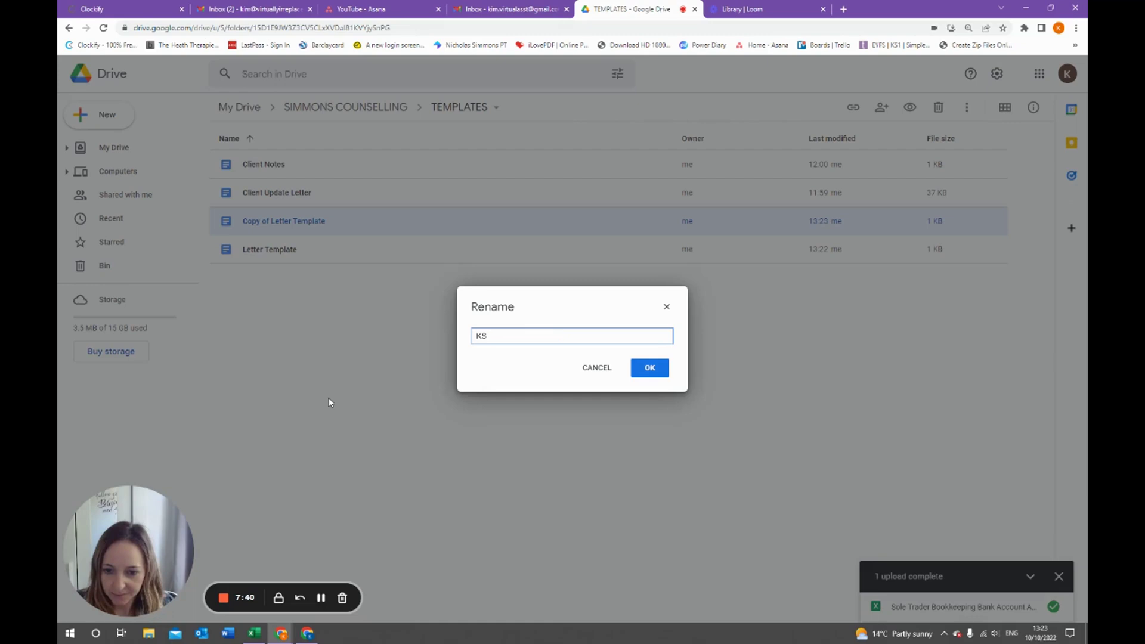
pyautogui.write(' Refe')
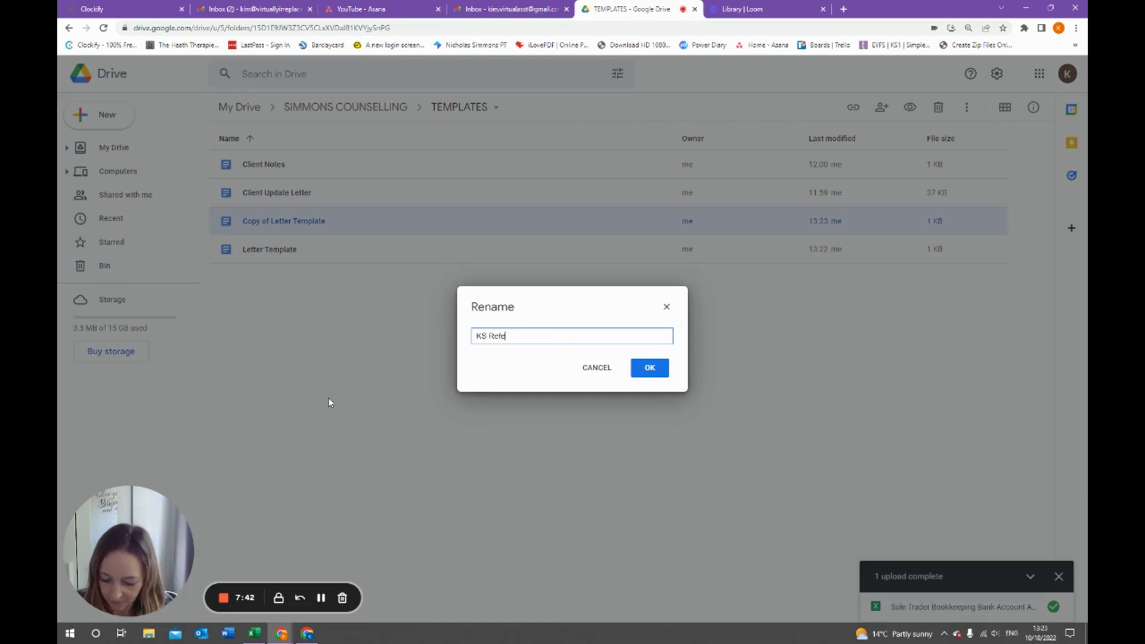
pyautogui.write('rral to Dr')
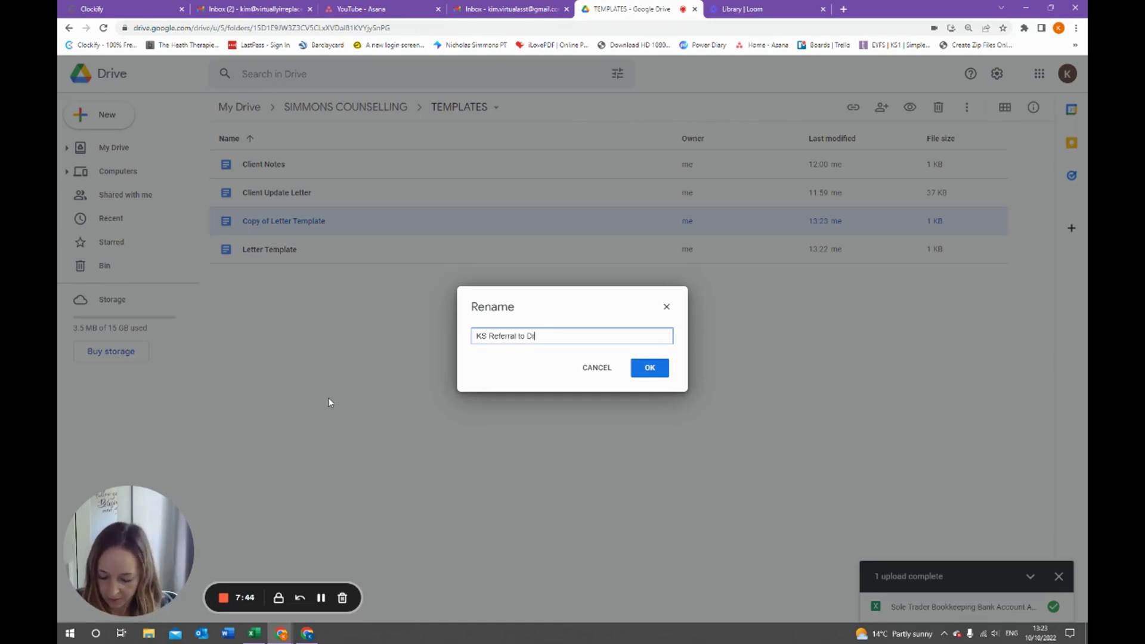
pyautogui.write(' Jones')
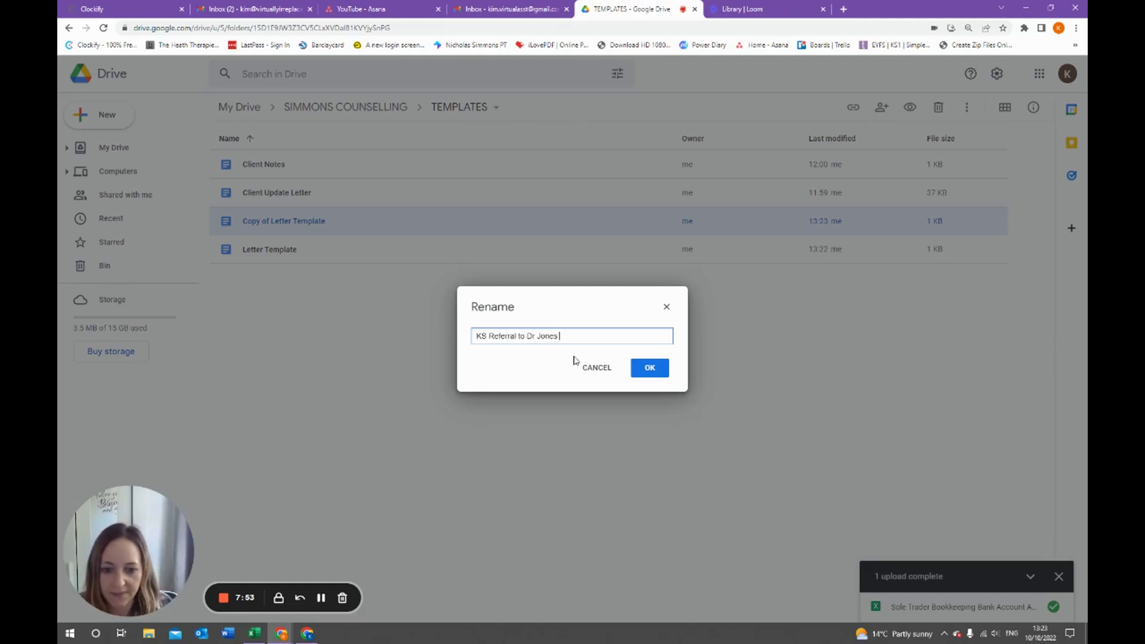
pyautogui.write('10.10.2')
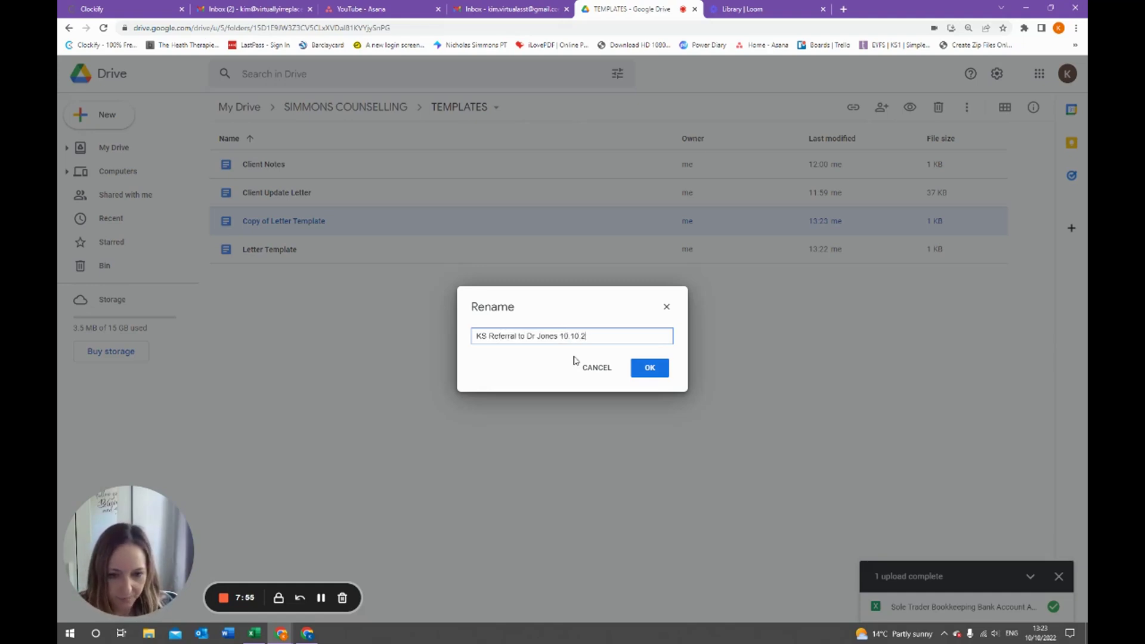
pyautogui.write('2')
pyautogui.click(667, 371)
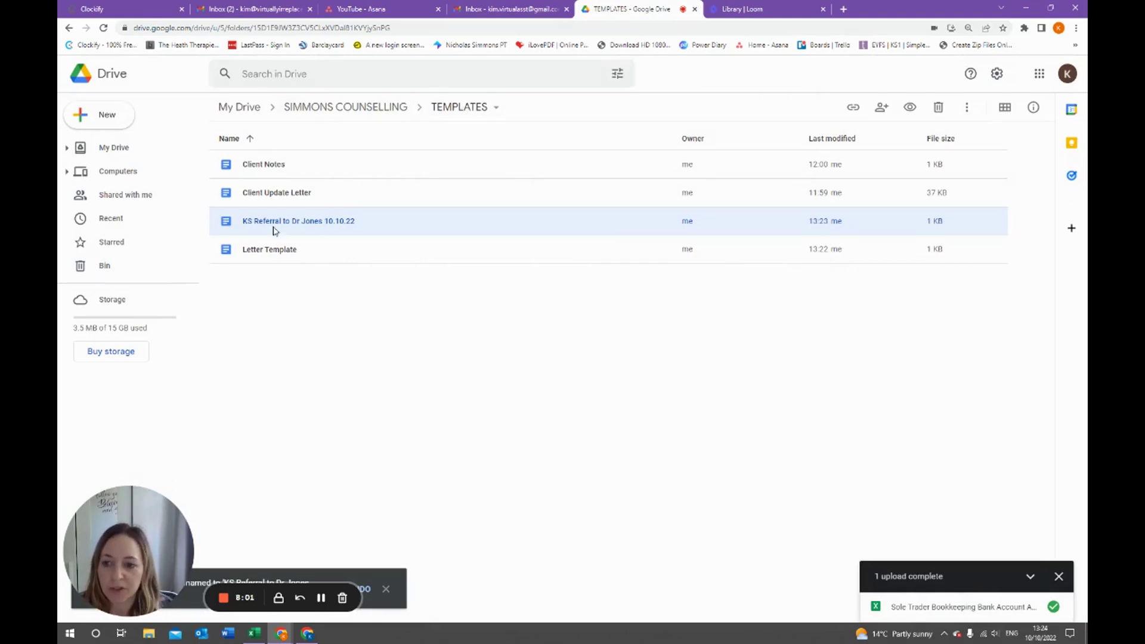
# Move the referral letter into CLIENTS > CURRENT CLIENTS > the client's folder.
pyautogui.rightClick(276, 225)
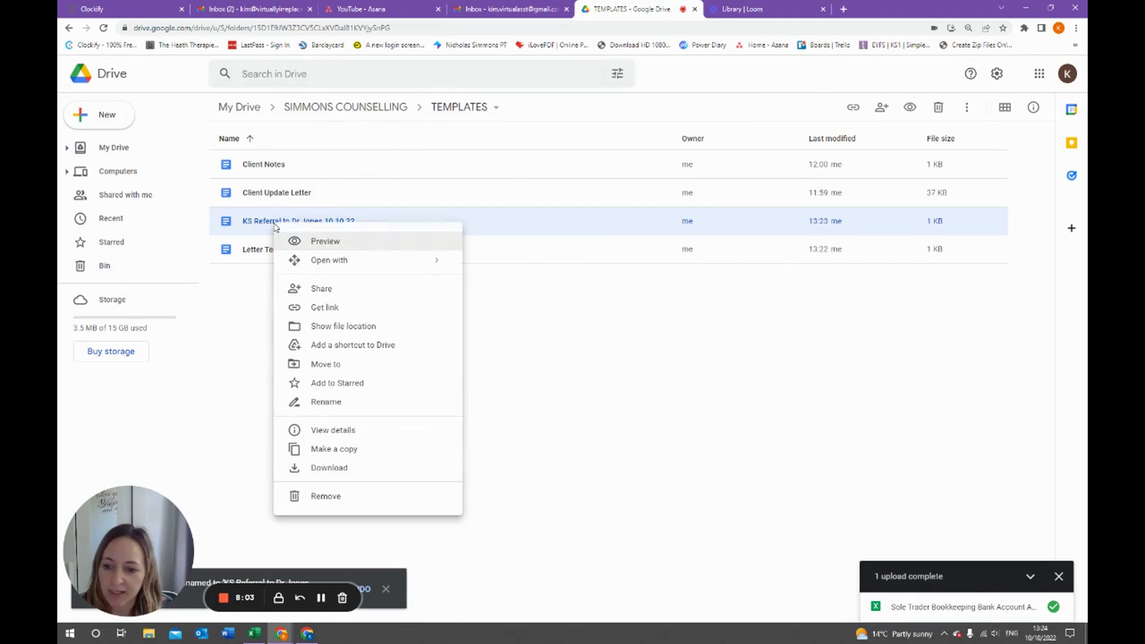
pyautogui.click(335, 363)
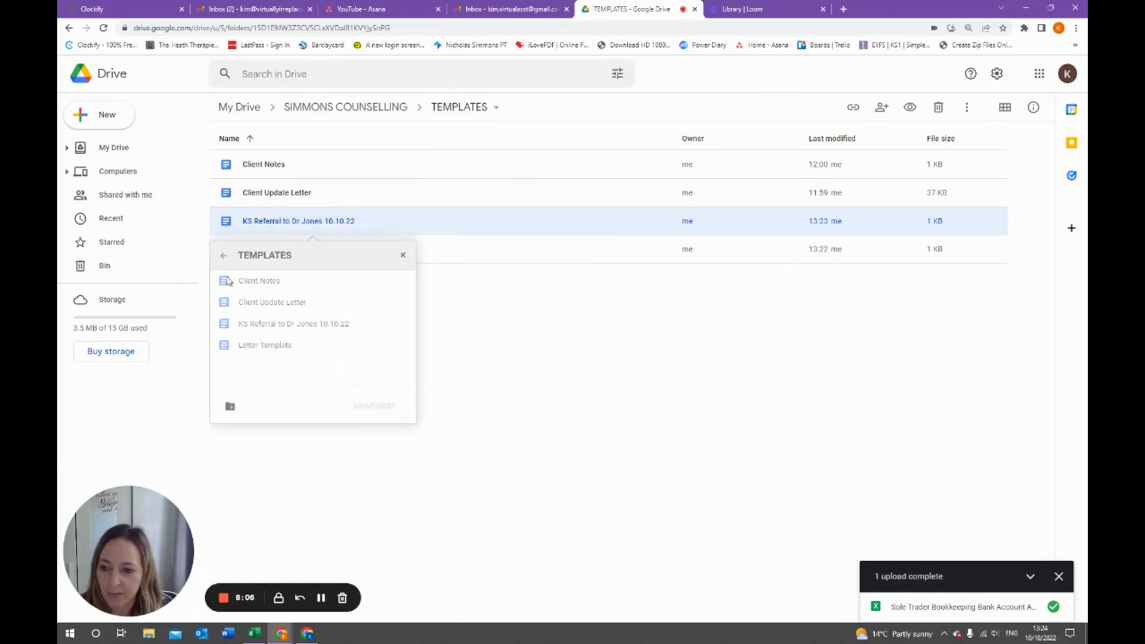
pyautogui.click(223, 255)
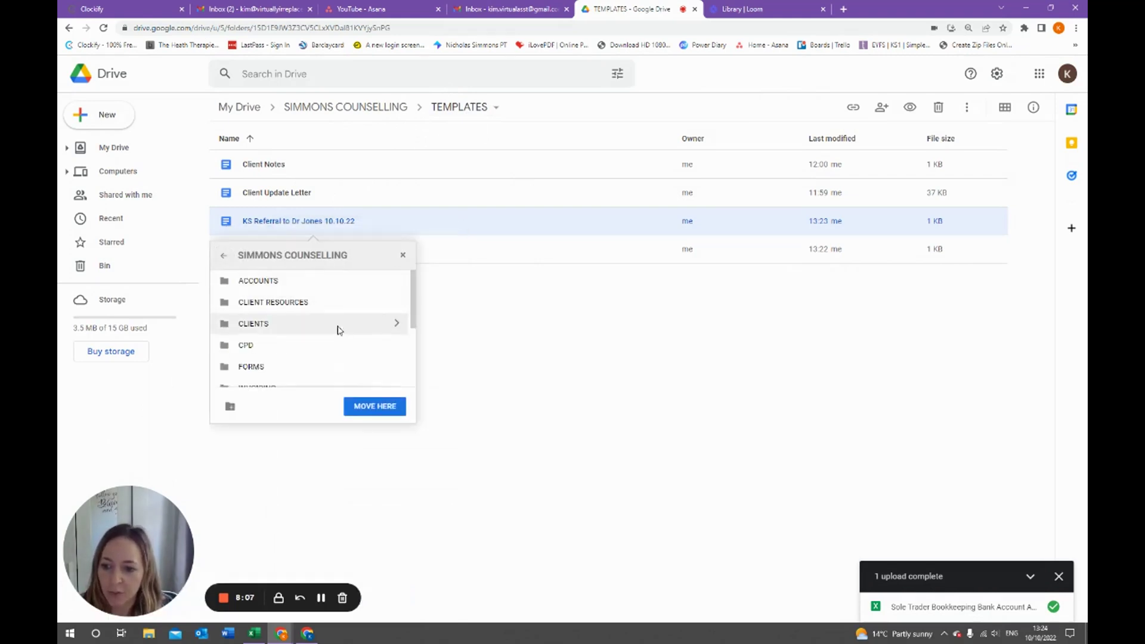
pyautogui.click(395, 323)
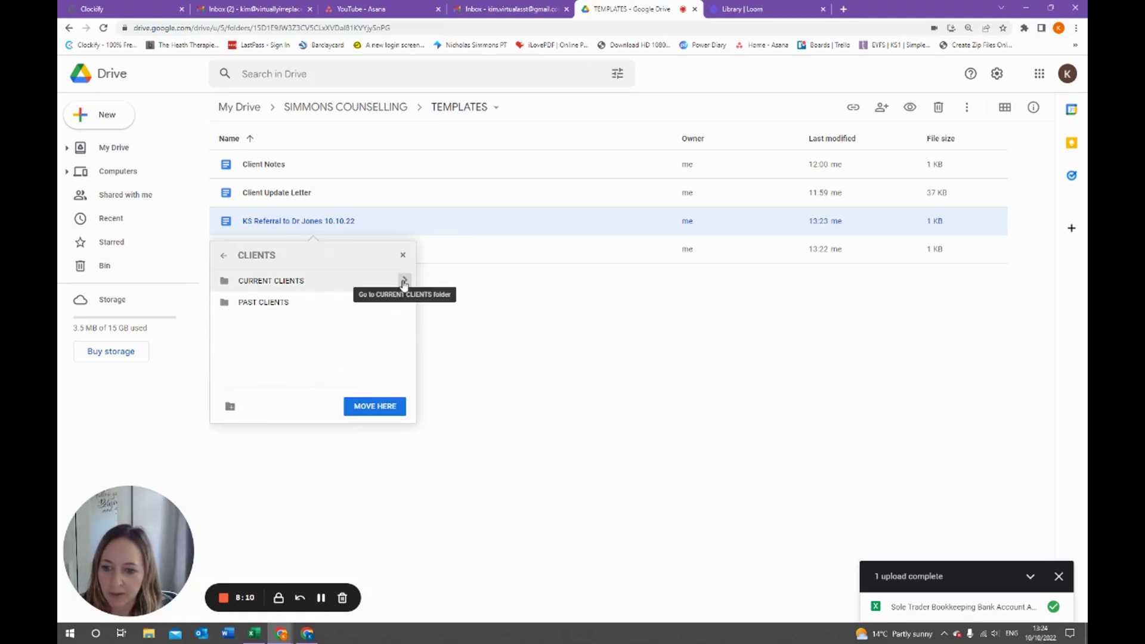
pyautogui.click(403, 280)
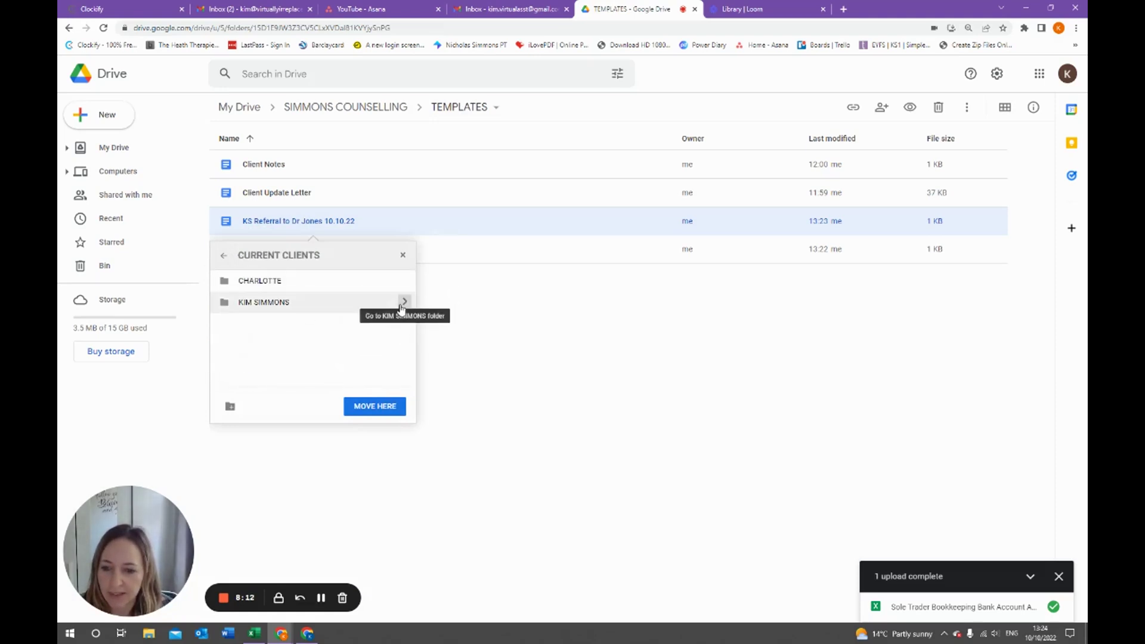
pyautogui.click(401, 303)
pyautogui.click(359, 405)
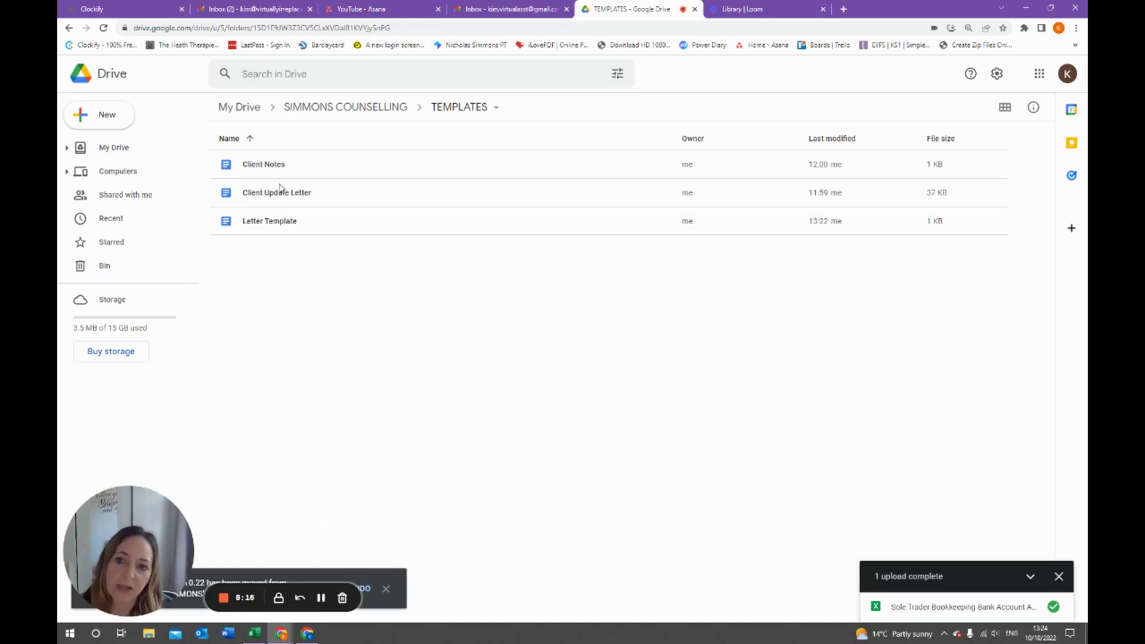
pyautogui.click(372, 109)
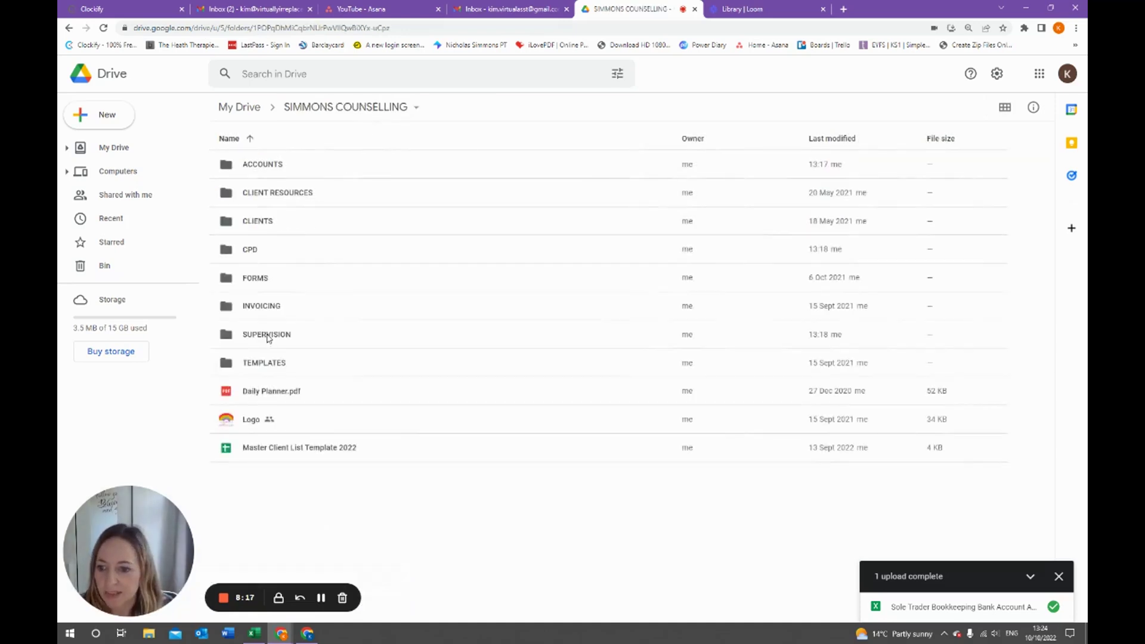
pyautogui.doubleClick(267, 221)
pyautogui.click(284, 172)
pyautogui.doubleClick(284, 173)
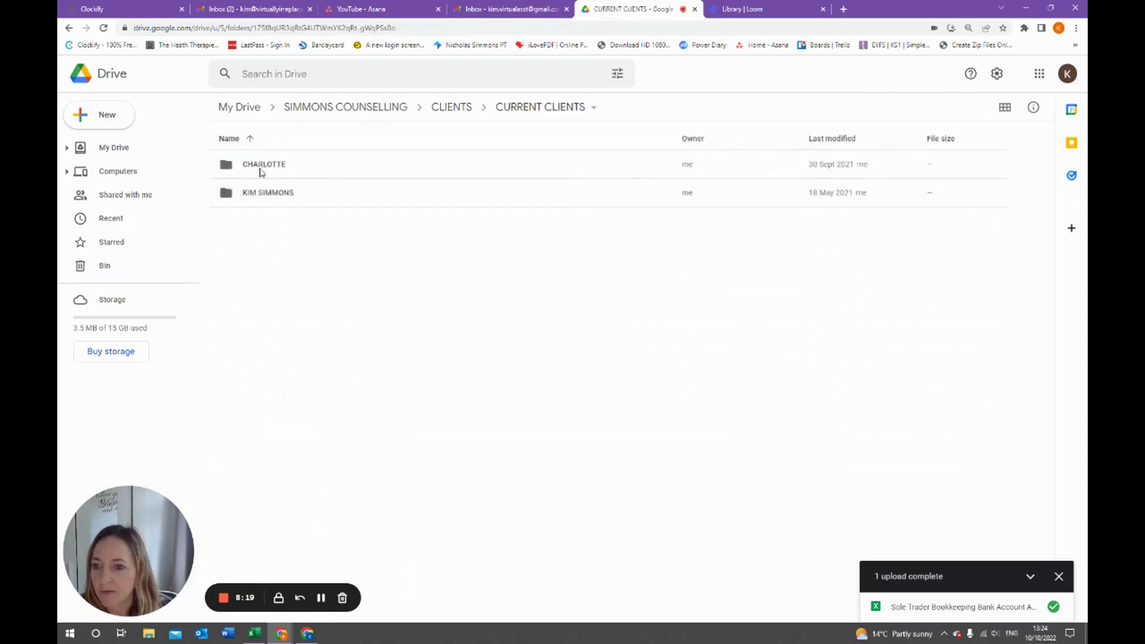
pyautogui.doubleClick(266, 194)
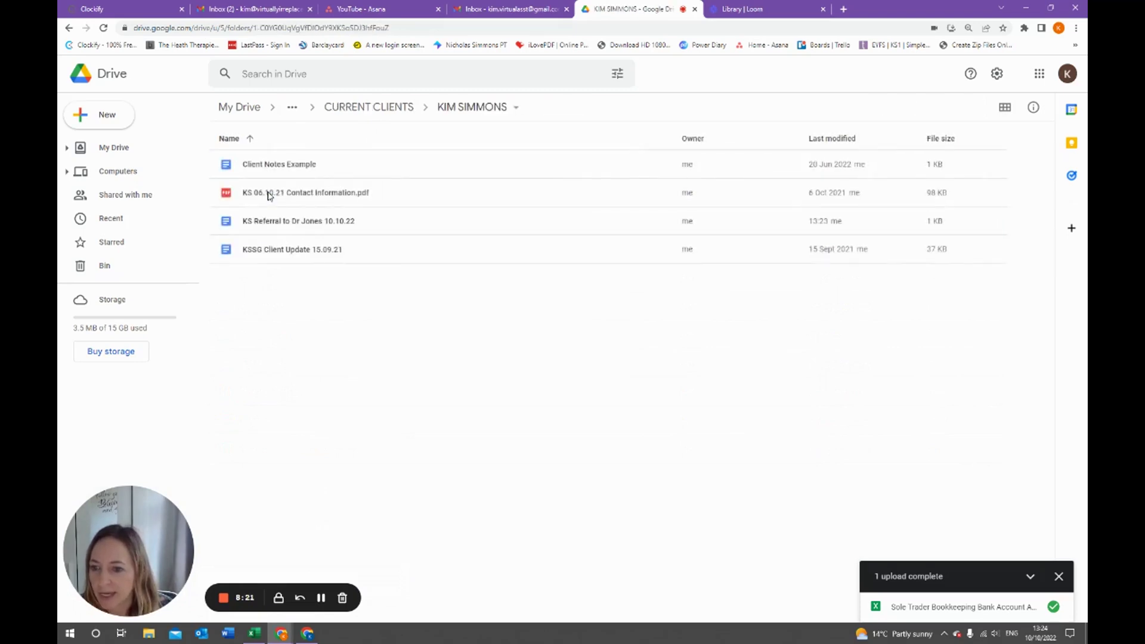
pyautogui.doubleClick(289, 225)
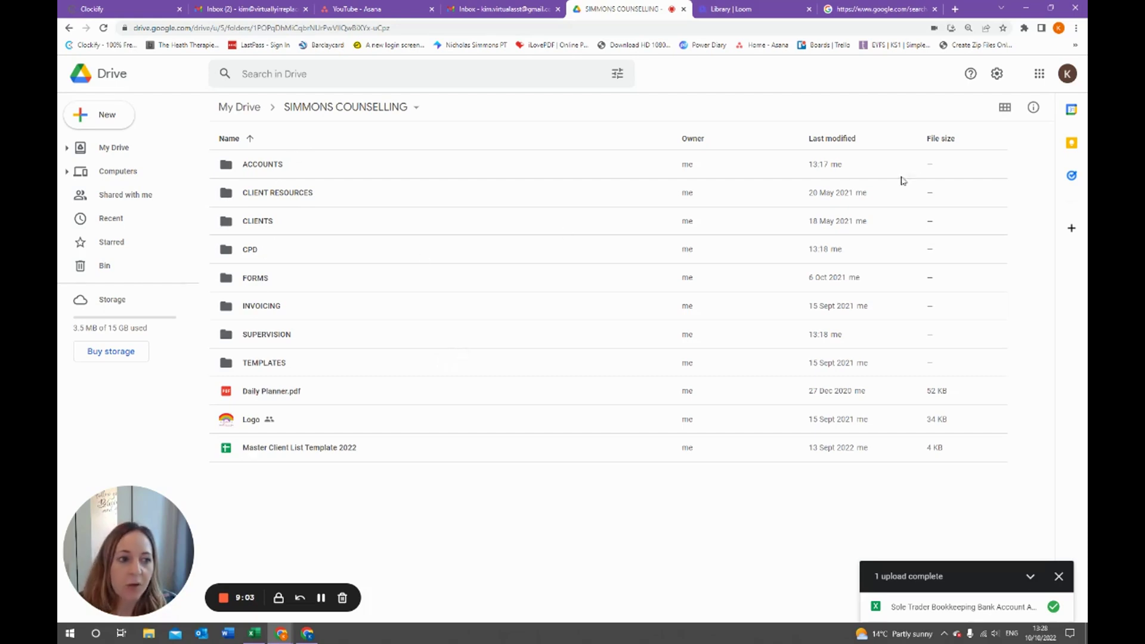
# Switch the folder view between tile and list layouts, ending on tiles.
pyautogui.click(1005, 111)
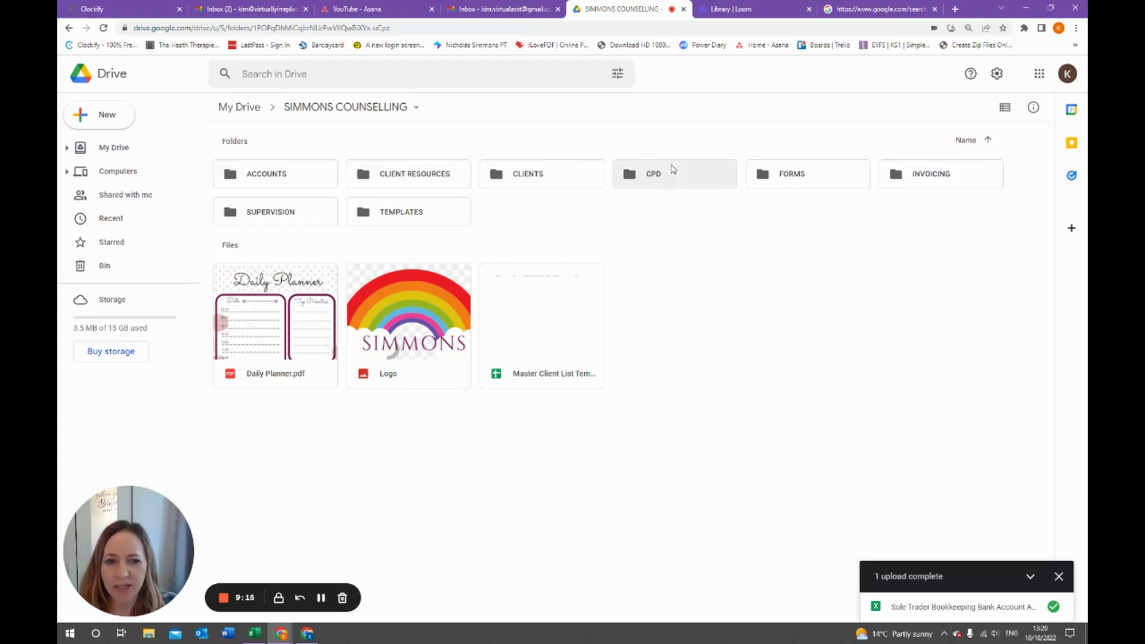
pyautogui.click(1003, 109)
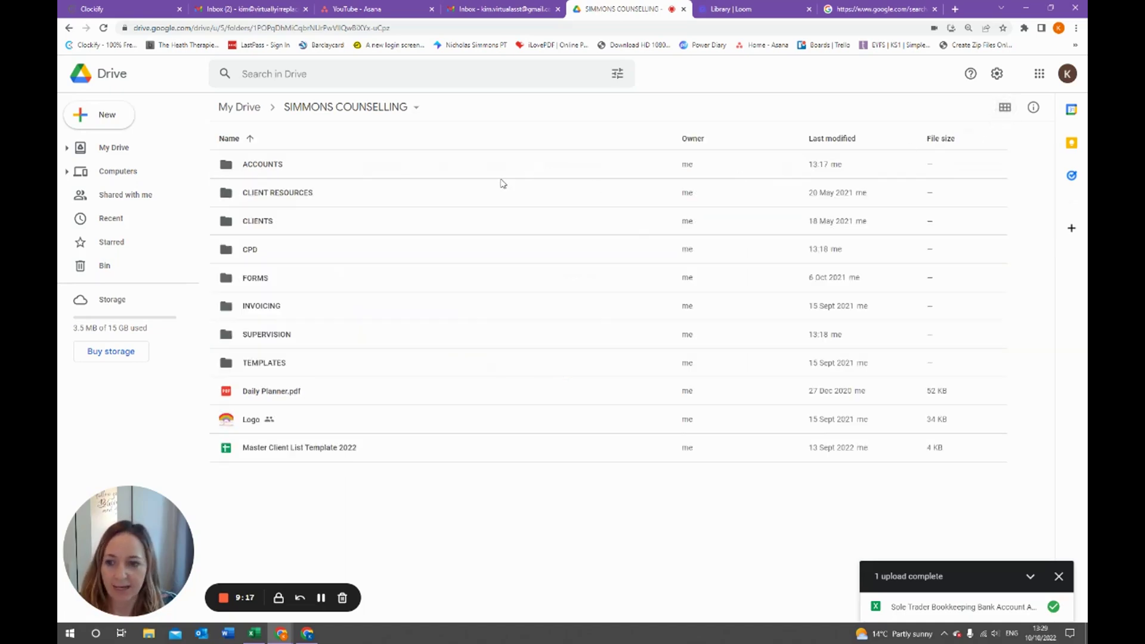
pyautogui.click(1004, 109)
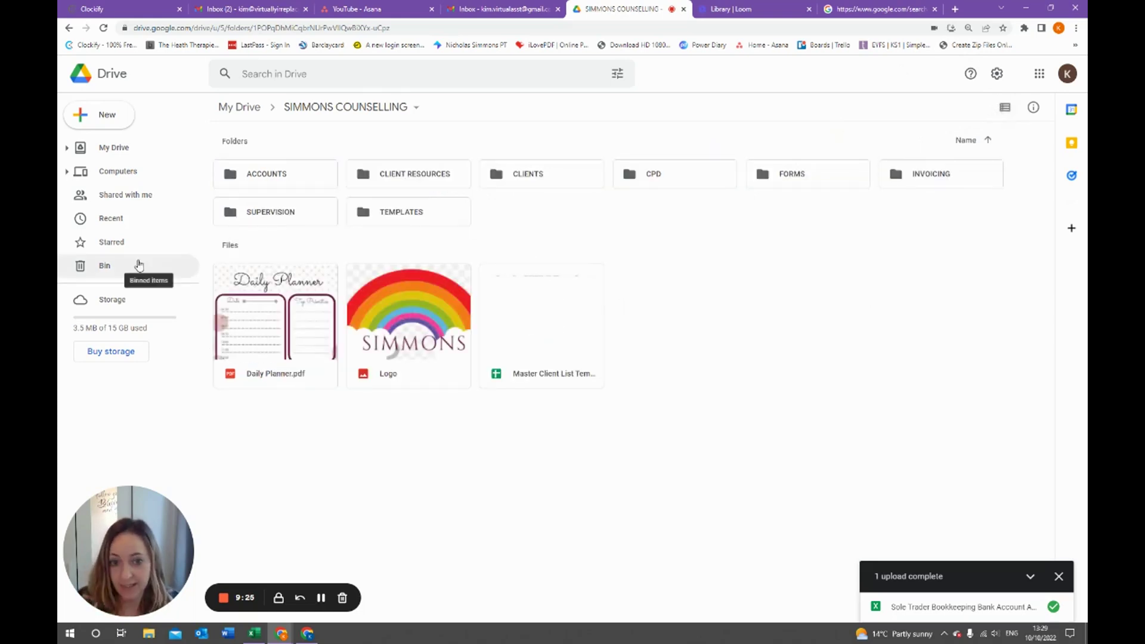
# Open the client's folder under CLIENTS > CURRENT CLIENTS and list its four files.
pyautogui.doubleClick(525, 179)
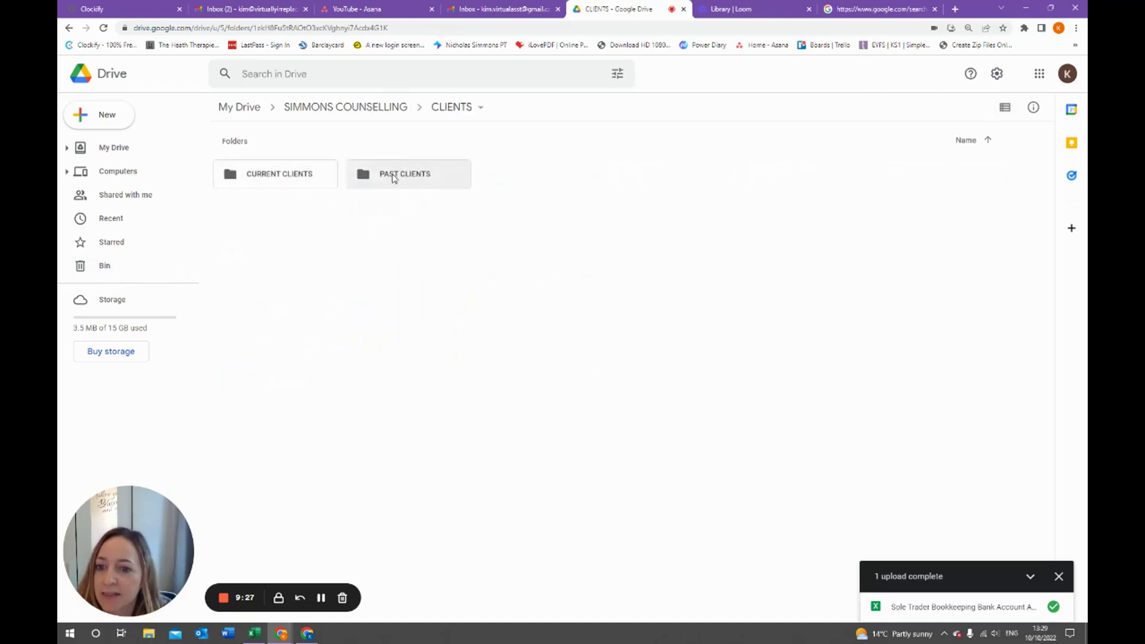
pyautogui.doubleClick(264, 175)
pyautogui.click(387, 178)
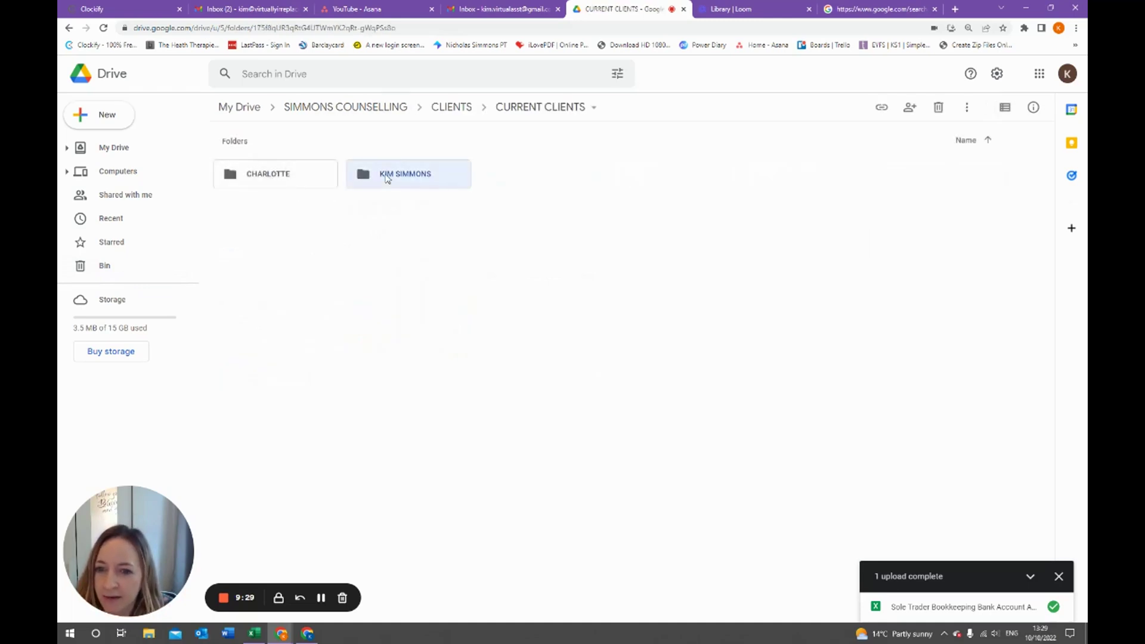
pyautogui.doubleClick(386, 178)
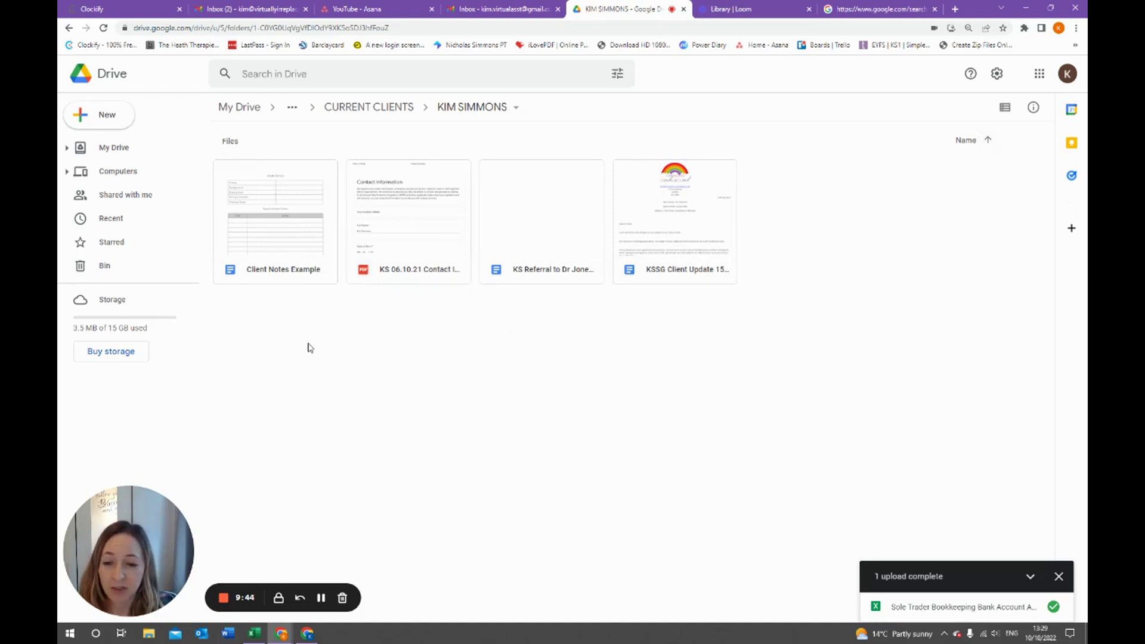
pyautogui.click(1005, 107)
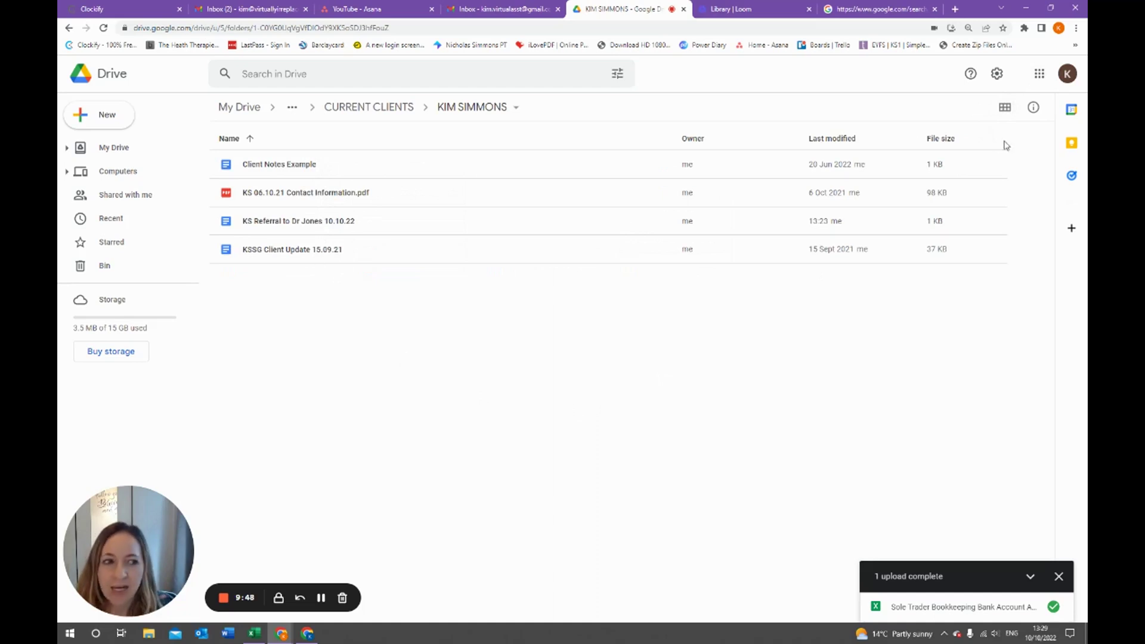
pyautogui.click(1007, 110)
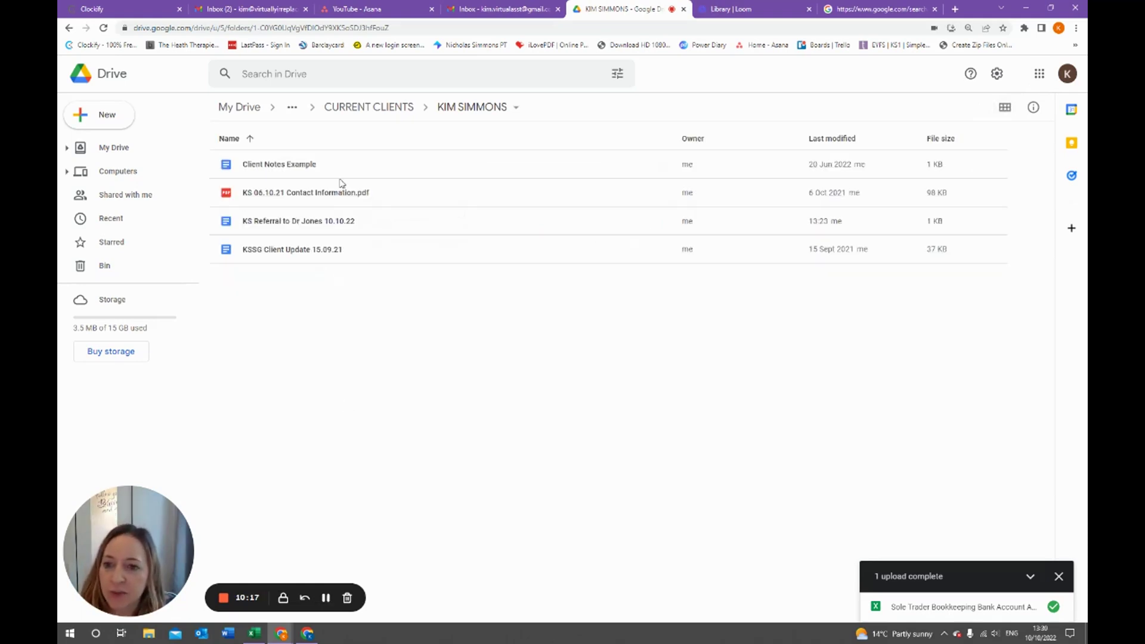
# Go up to SIMMONS COUNSELLING and colour the CLIENTS folder light purple.
pyautogui.click(293, 107)
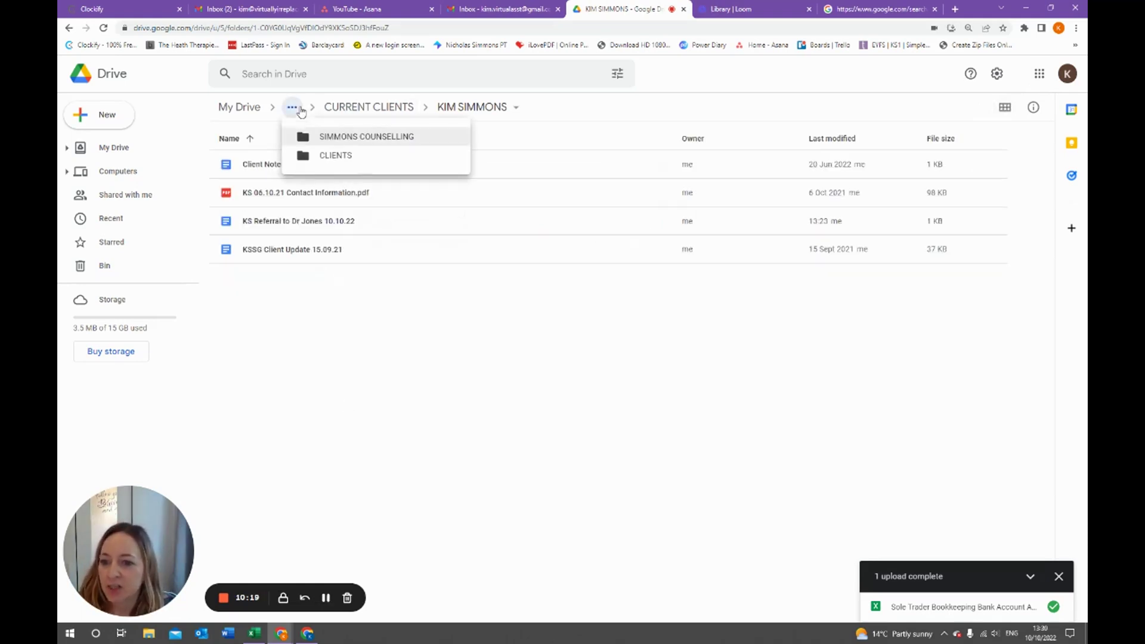
pyautogui.click(337, 134)
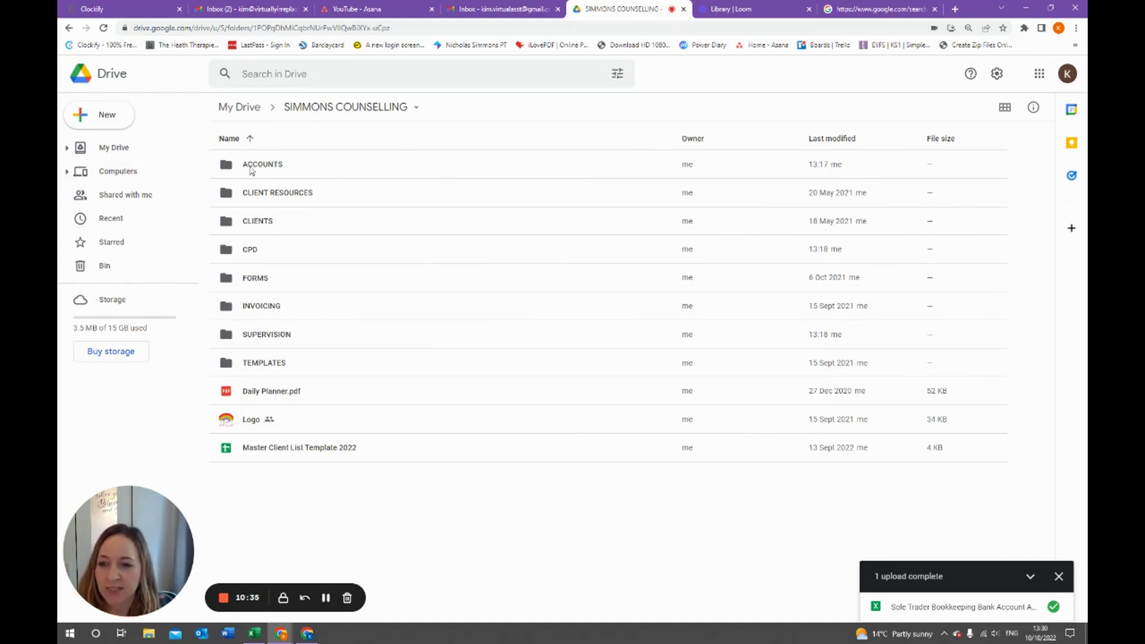
pyautogui.click(279, 232)
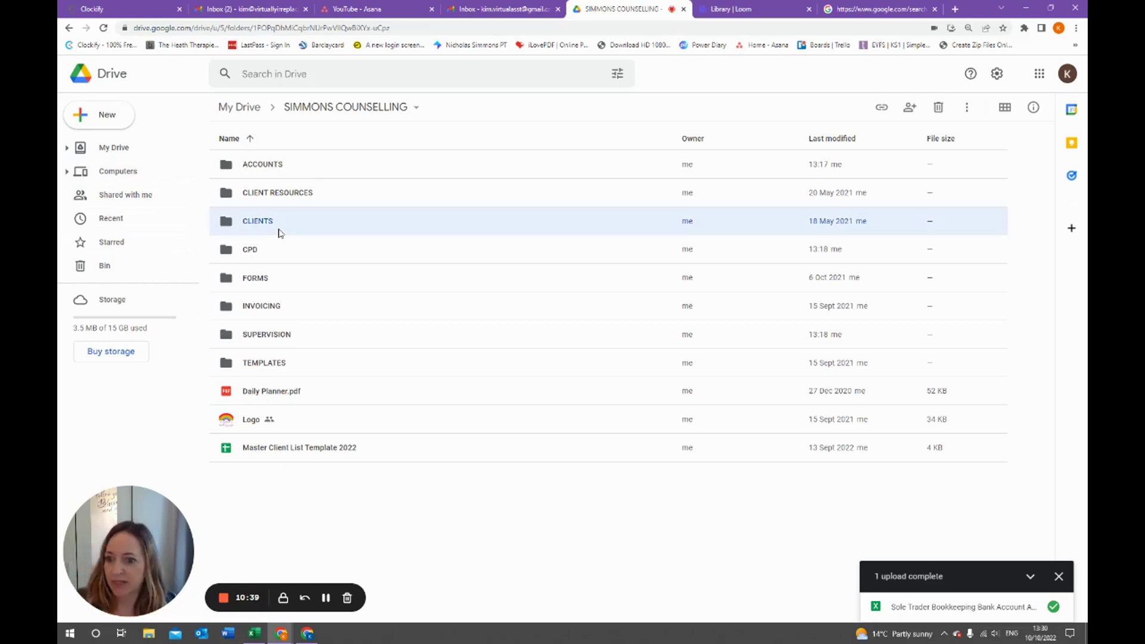
pyautogui.rightClick(279, 227)
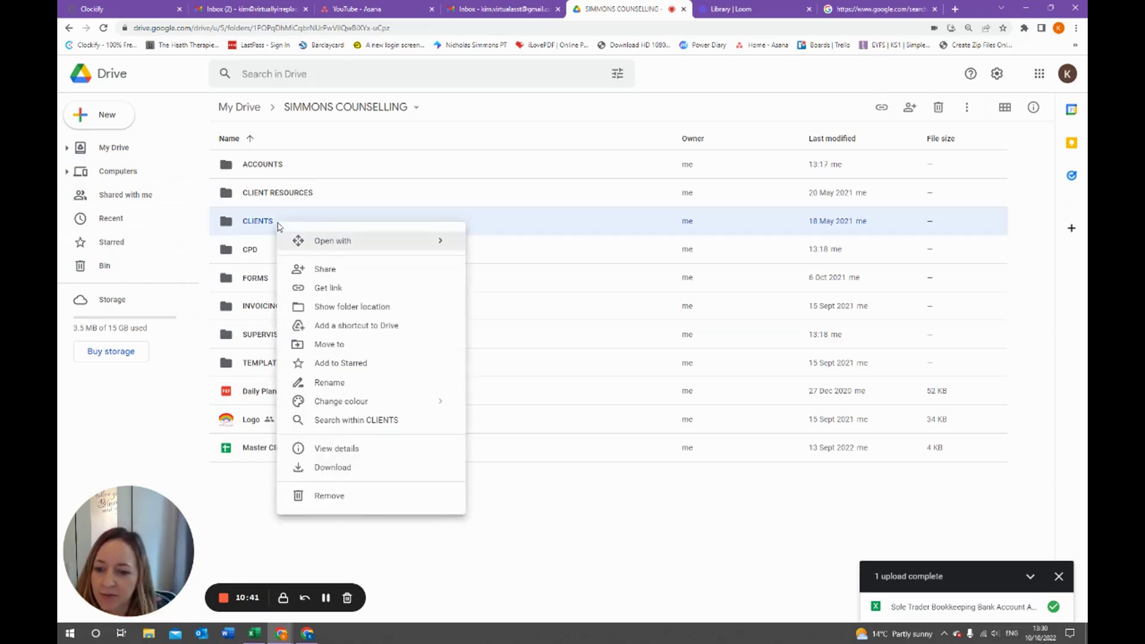
pyautogui.moveTo(398, 401)
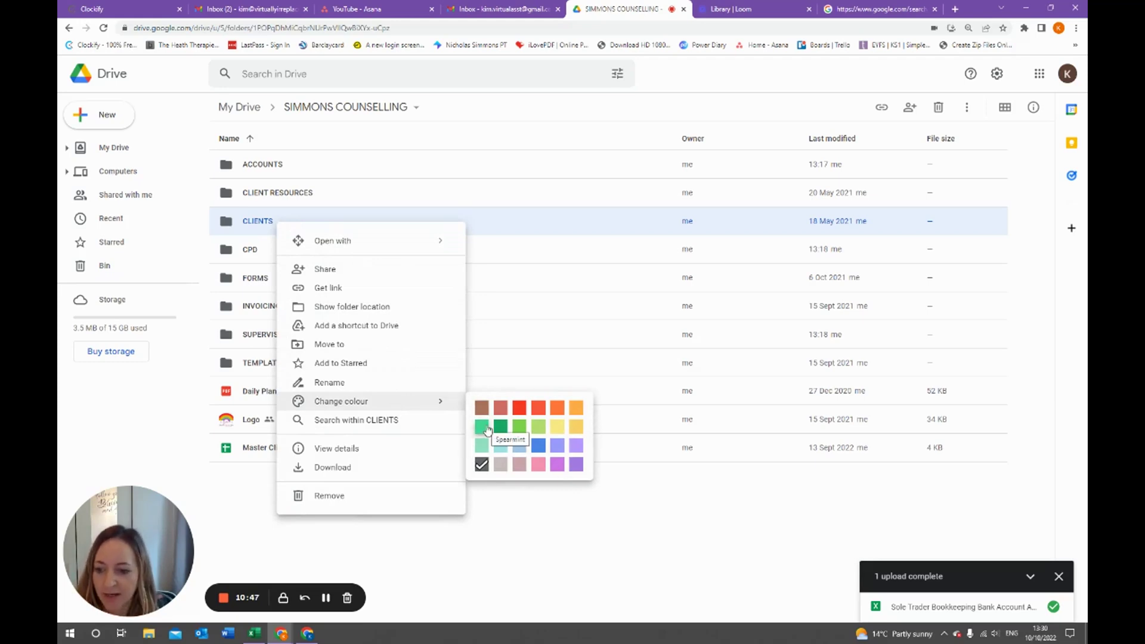
pyautogui.click(576, 446)
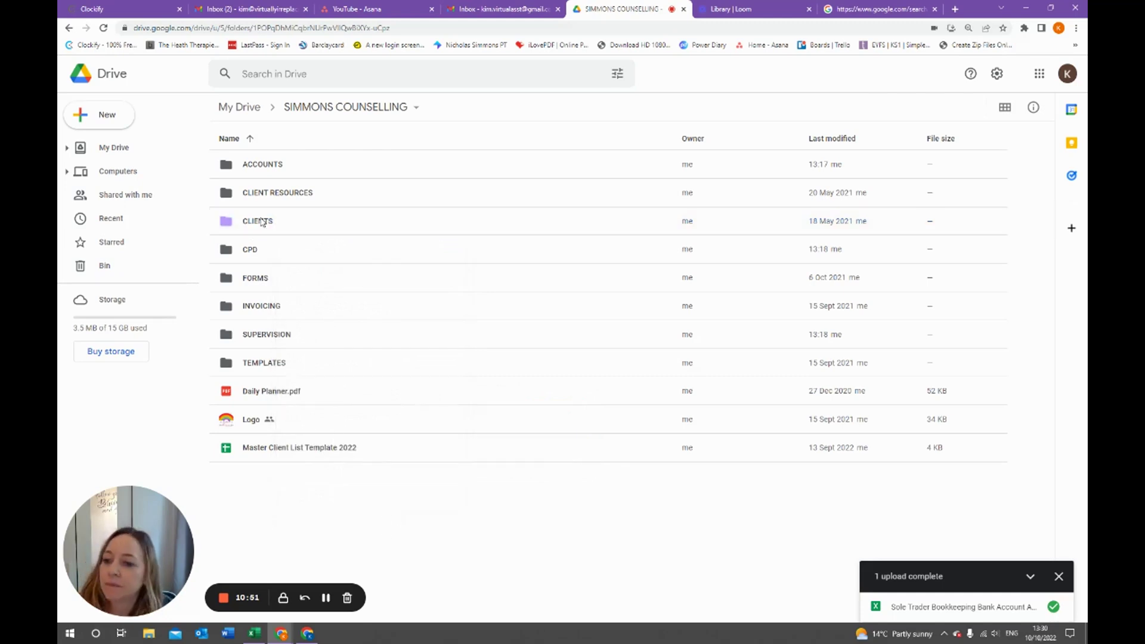
# Inside CLIENTS, colour CURRENT CLIENTS purple, leaving PAST CLIENTS unchanged, then return to SIMMONS COUNSELLING.
pyautogui.doubleClick(261, 221)
pyautogui.rightClick(272, 171)
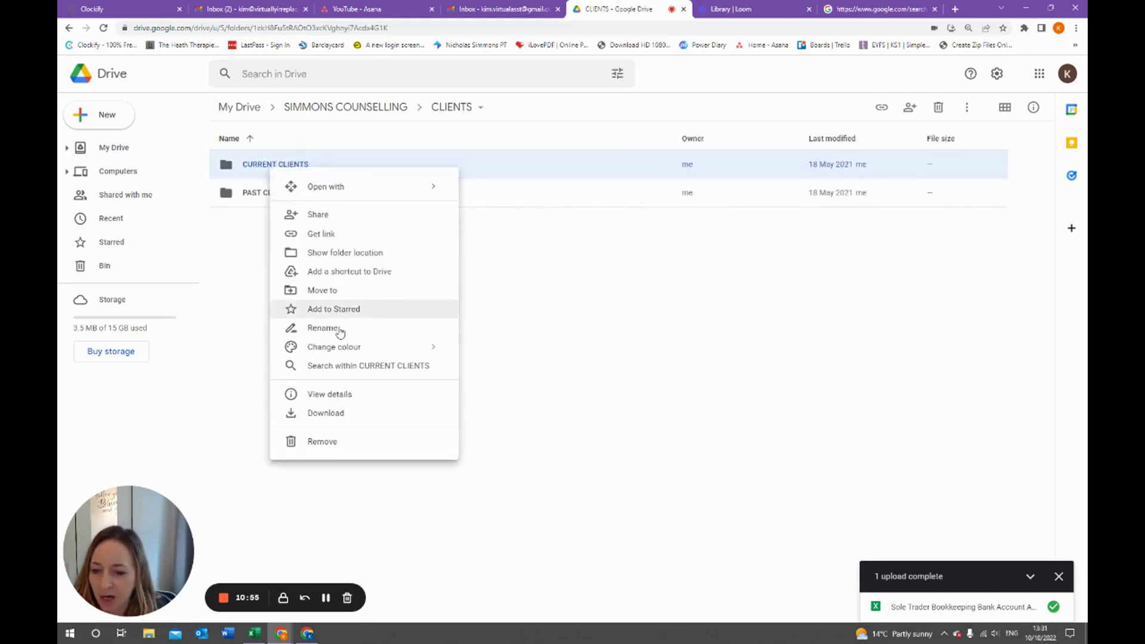
pyautogui.moveTo(348, 347)
pyautogui.click(550, 392)
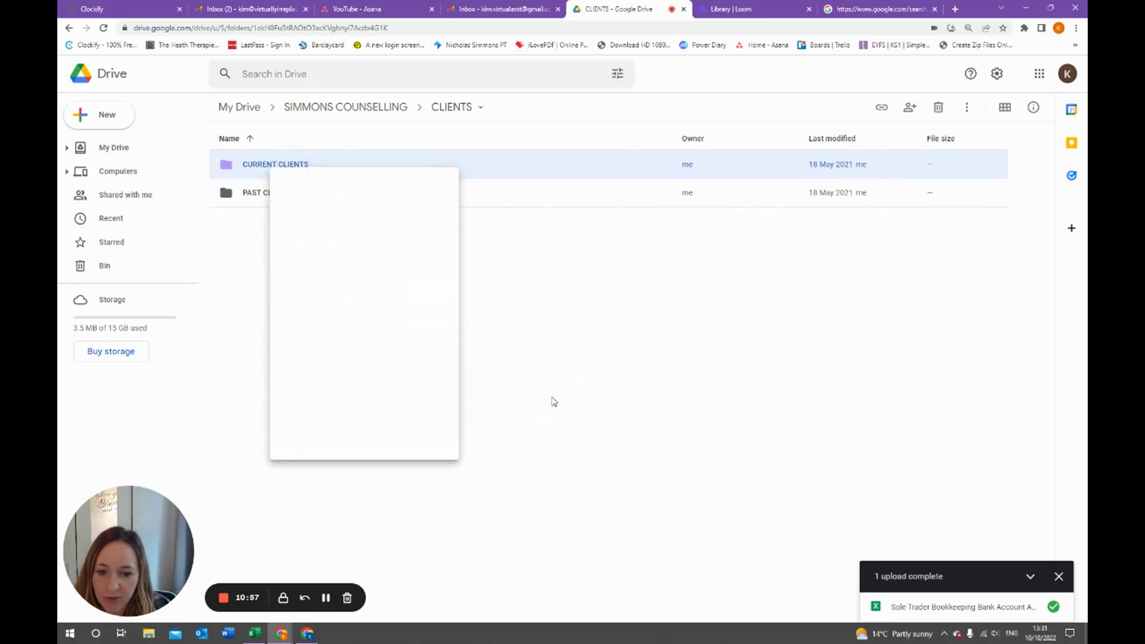
pyautogui.rightClick(273, 193)
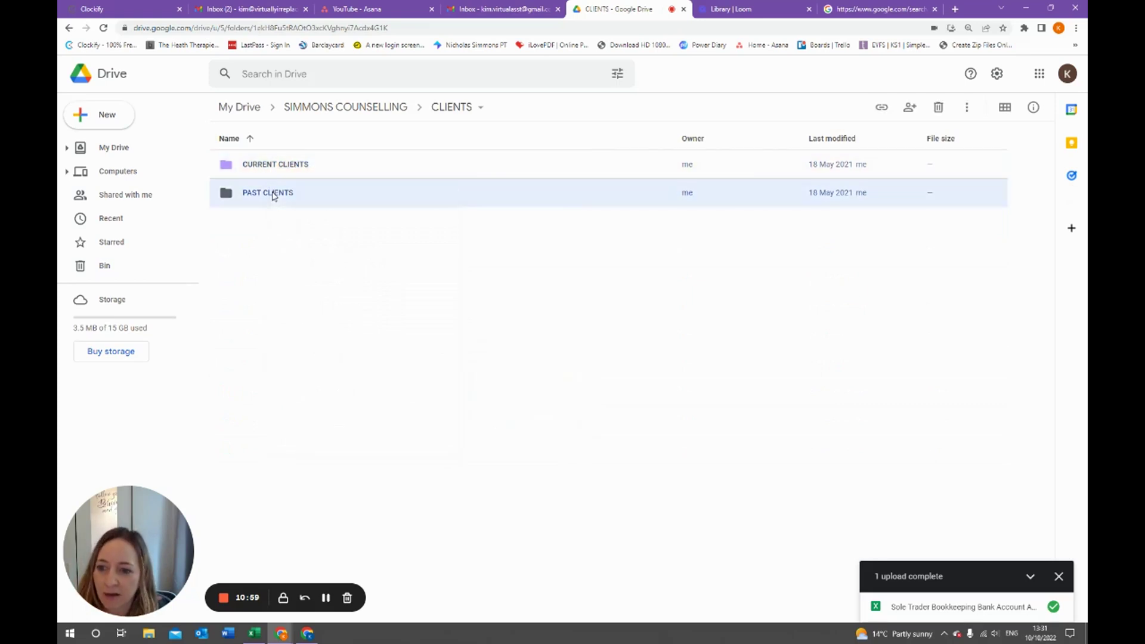
pyautogui.click(230, 220)
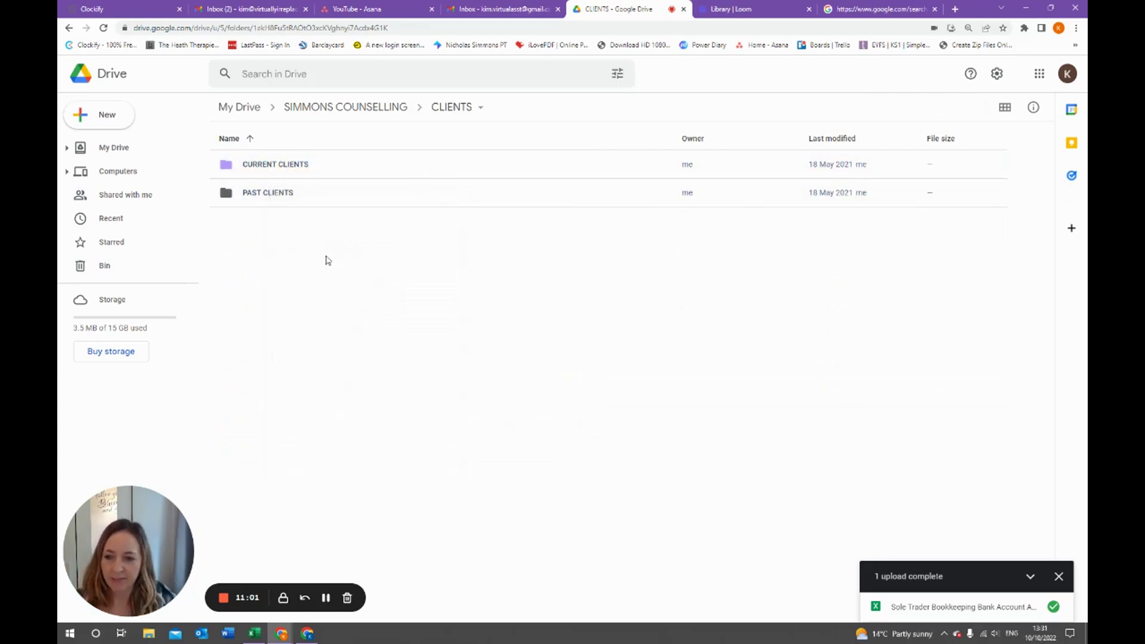
pyautogui.click(370, 108)
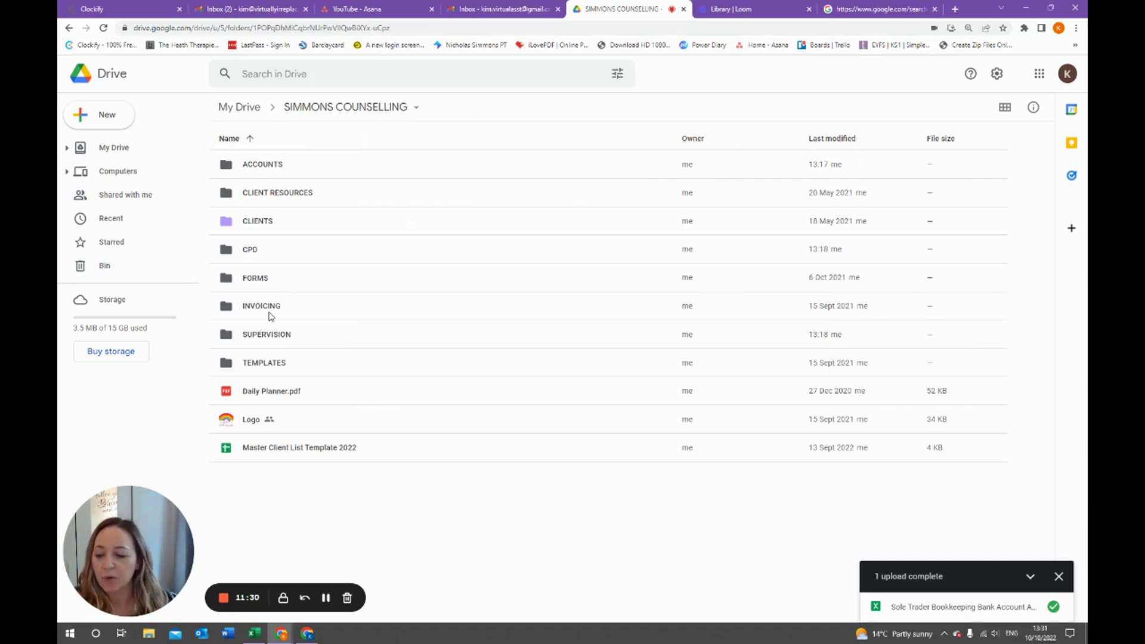
# Colour the ACCOUNTS folder orange.
pyautogui.rightClick(261, 163)
pyautogui.moveTo(366, 337)
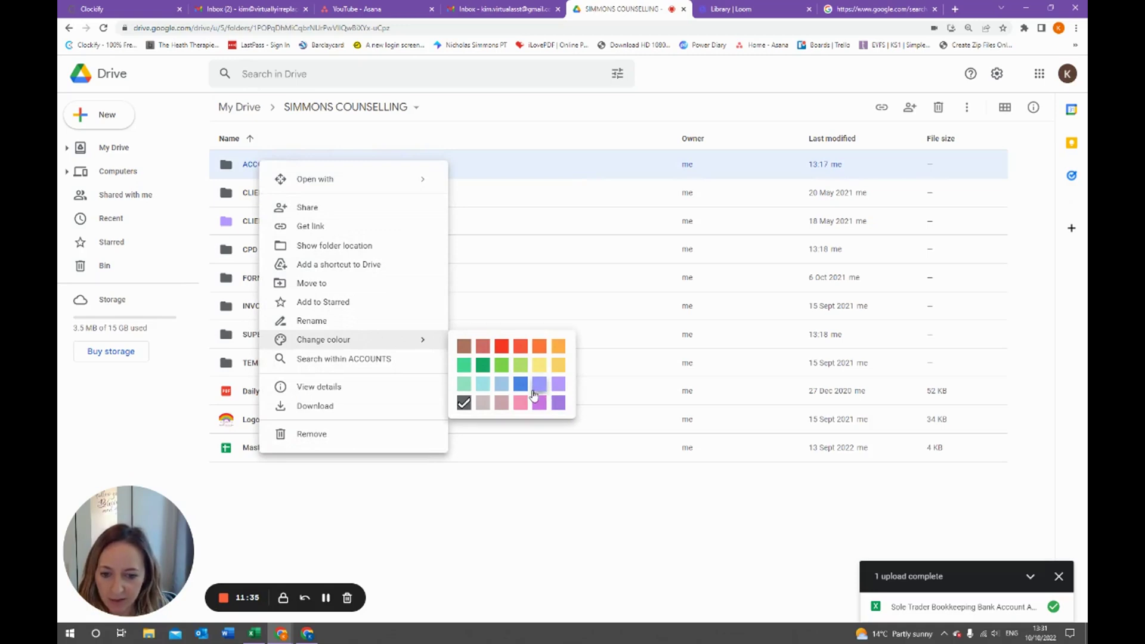
pyautogui.click(557, 351)
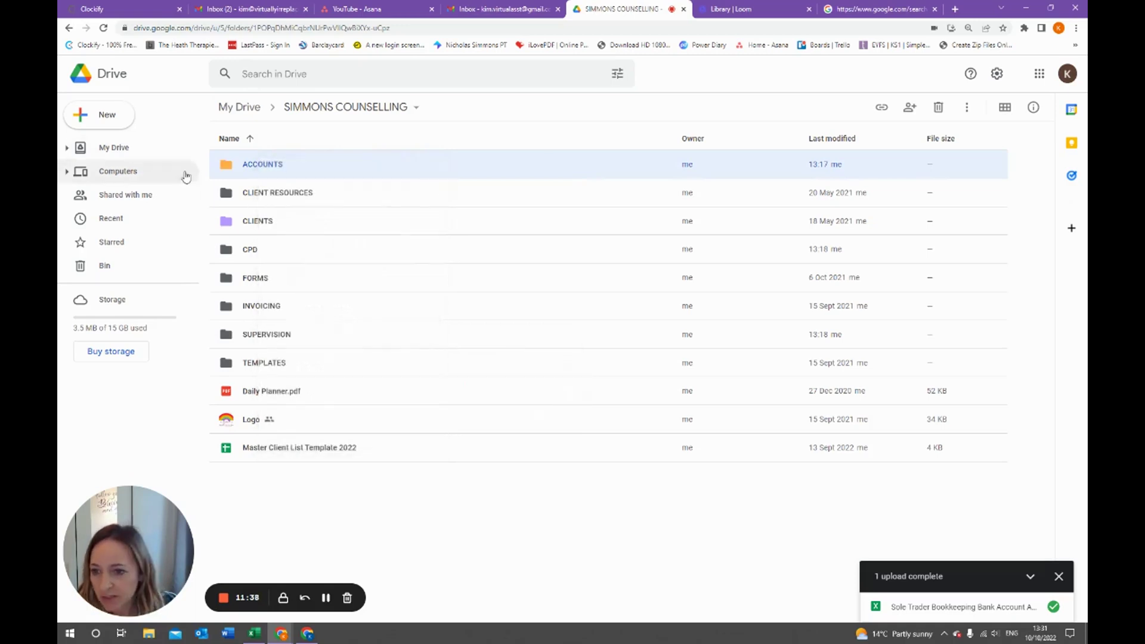
# Create a new PAST ACCOUNTS folder inside ACCOUNTS.
pyautogui.doubleClick(261, 174)
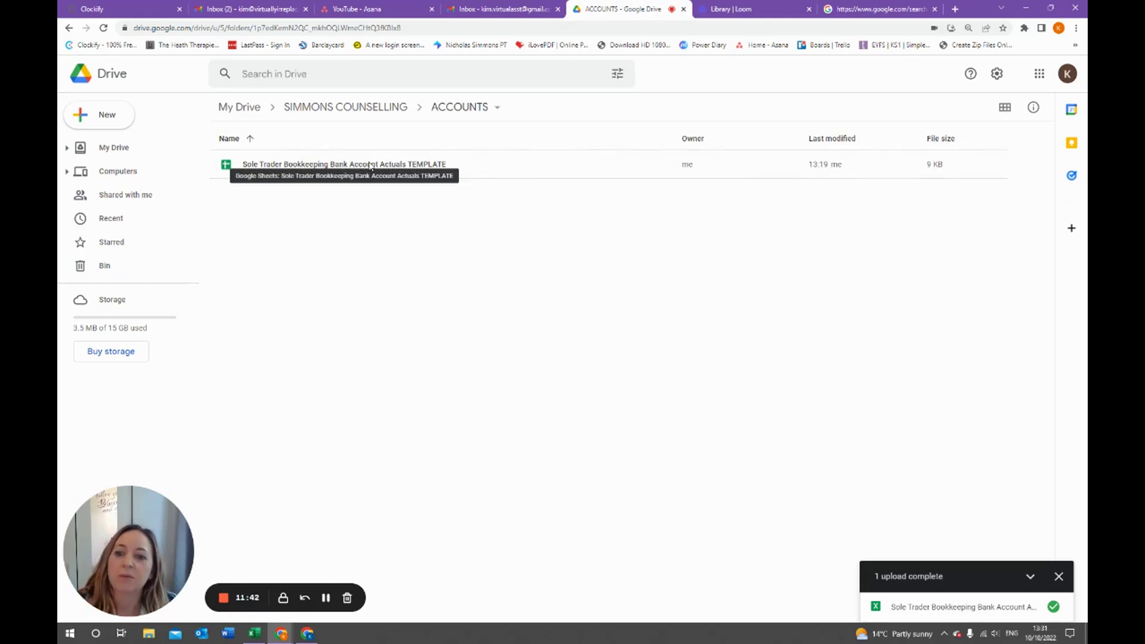
pyautogui.rightClick(290, 241)
pyautogui.click(350, 258)
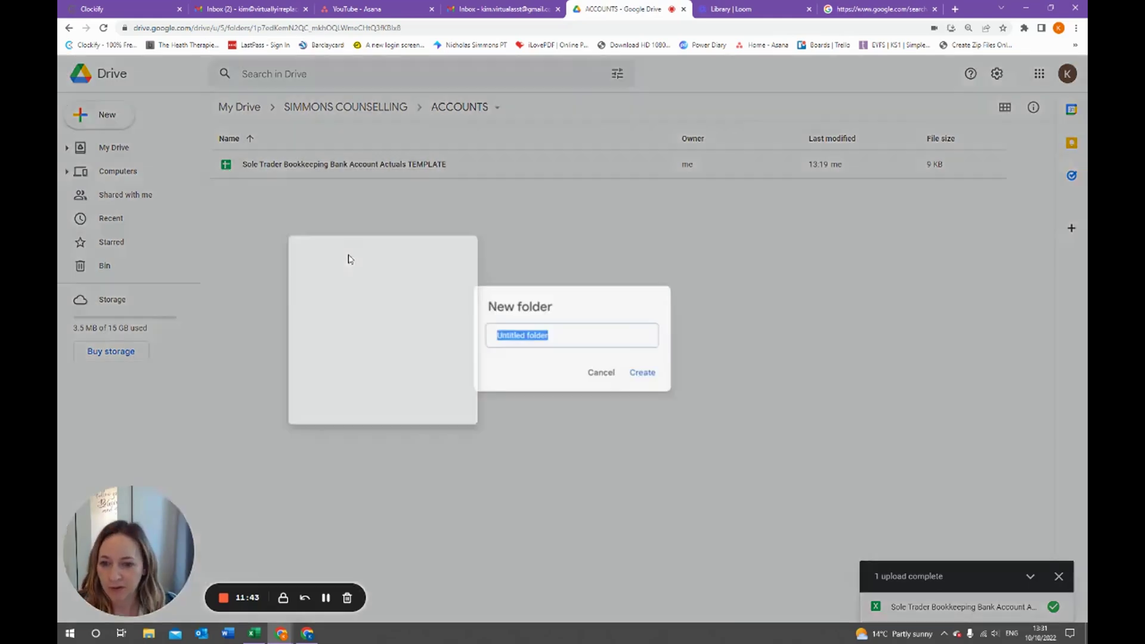
pyautogui.write('PAS')
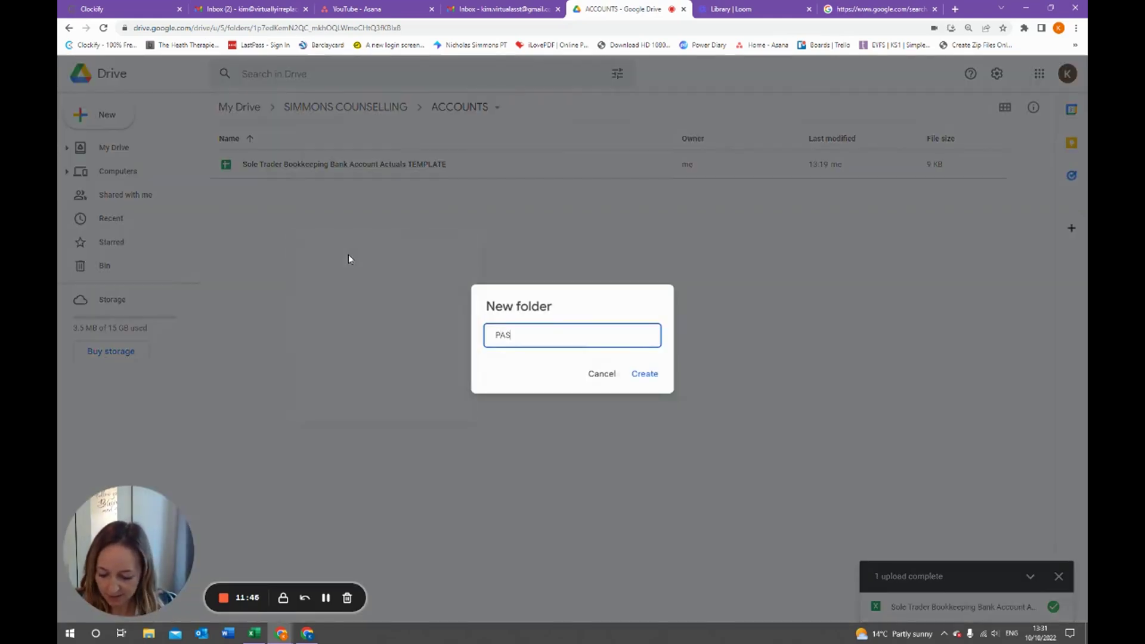
pyautogui.write('T ACCOUNTS')
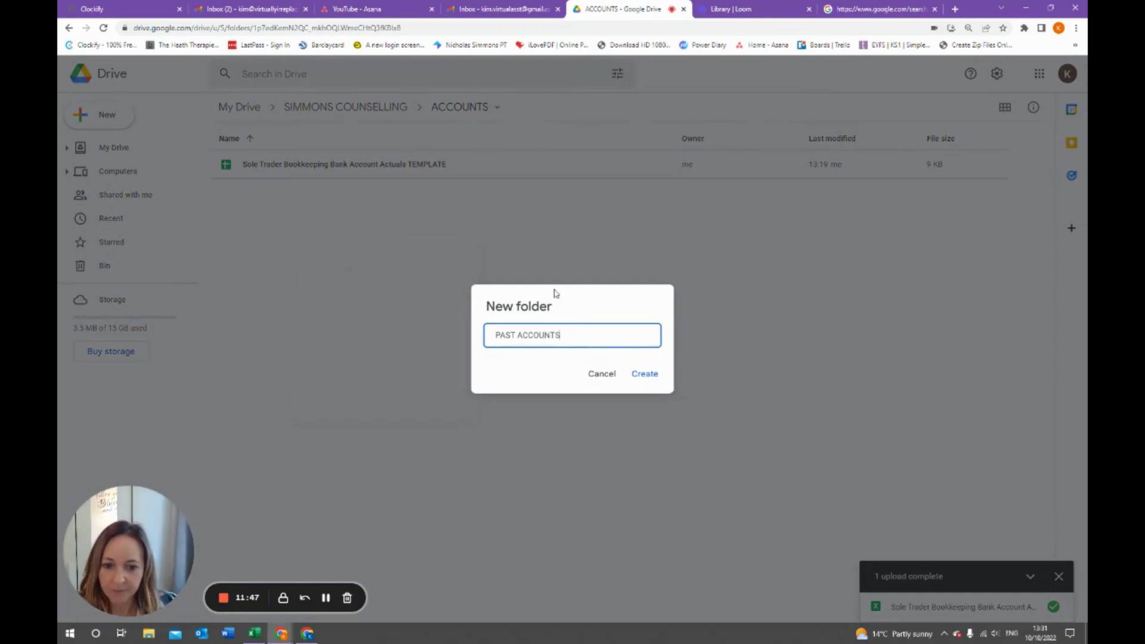
pyautogui.click(645, 374)
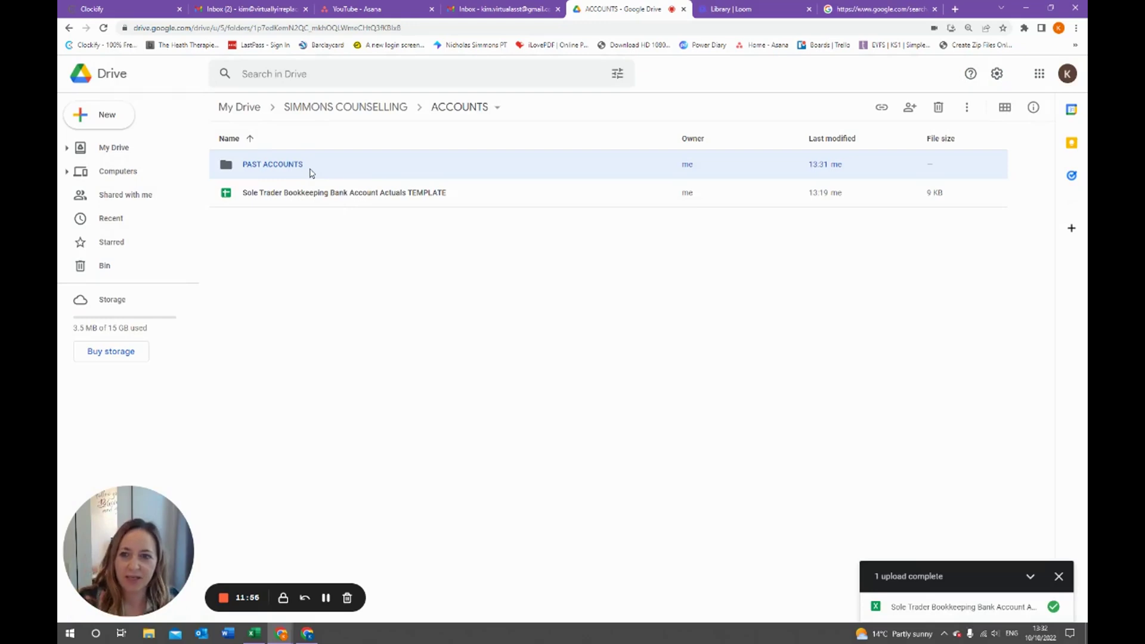
pyautogui.click(342, 110)
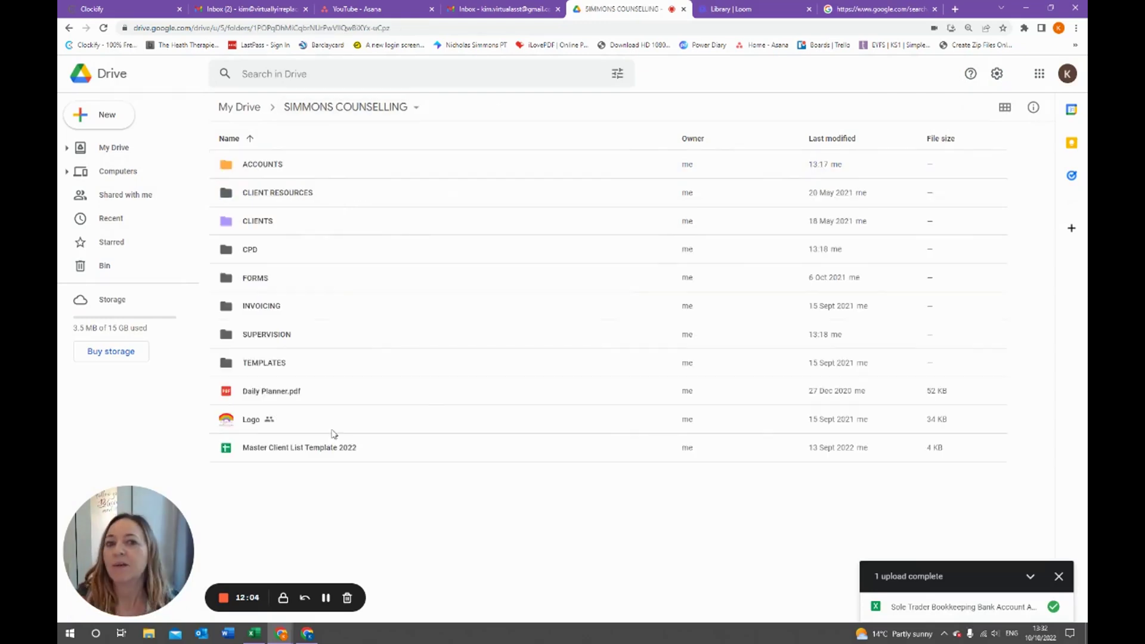